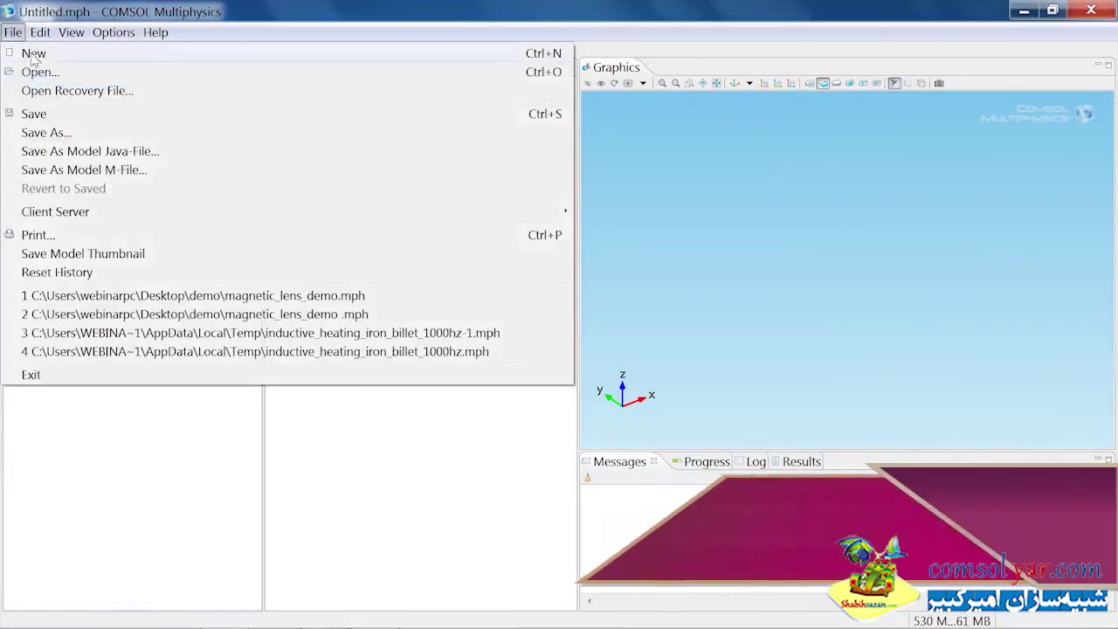
Open magnetic_lens_demo.mph from the demo folder without saving Untitled.mph.
{"action": "left_click", "coordinate": [35, 71]}
{"action": "left_click", "coordinate": [519, 341]}
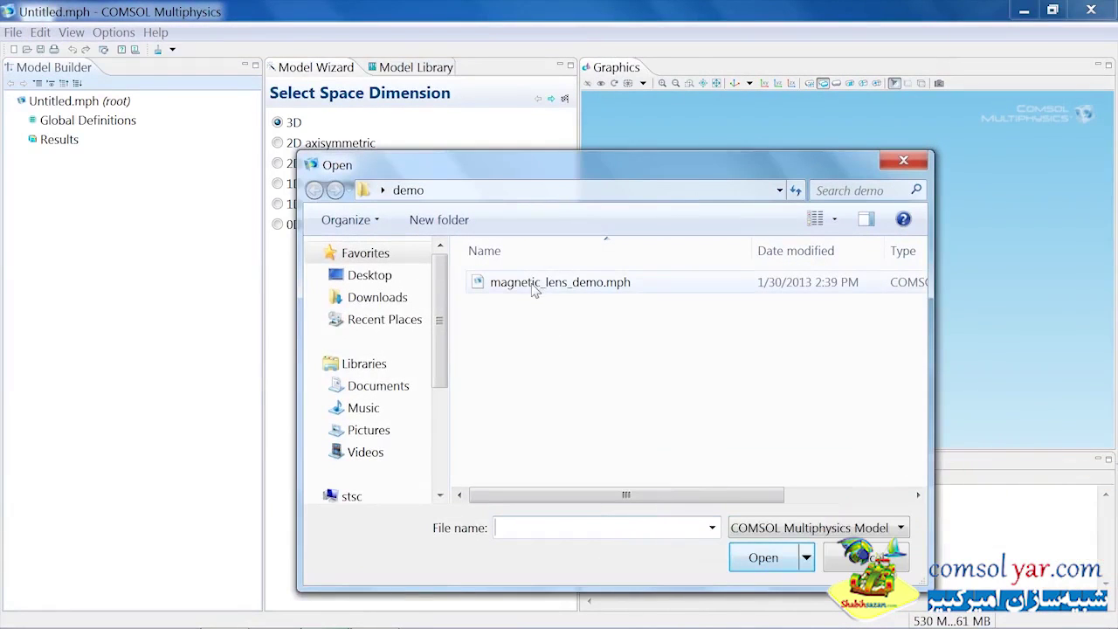
{"action": "double_click", "coordinate": [534, 291]}
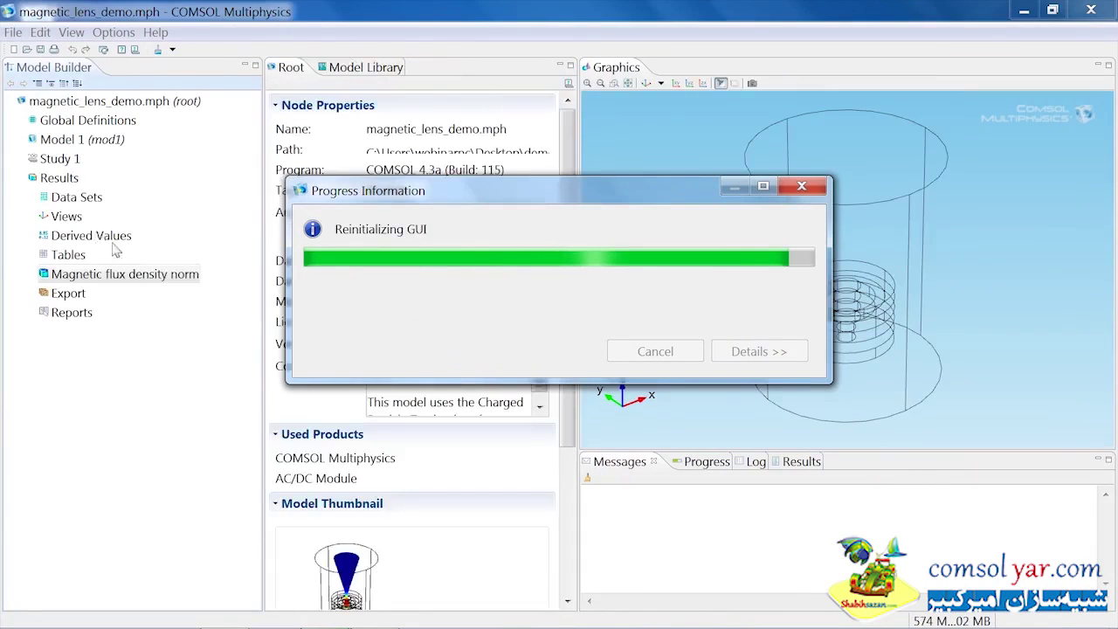
Expand Model 1 and Magnetic Fields, inspect the coil plot, then return to the default 3D view.
{"action": "left_click", "coordinate": [22, 140]}
{"action": "left_click", "coordinate": [33, 216]}
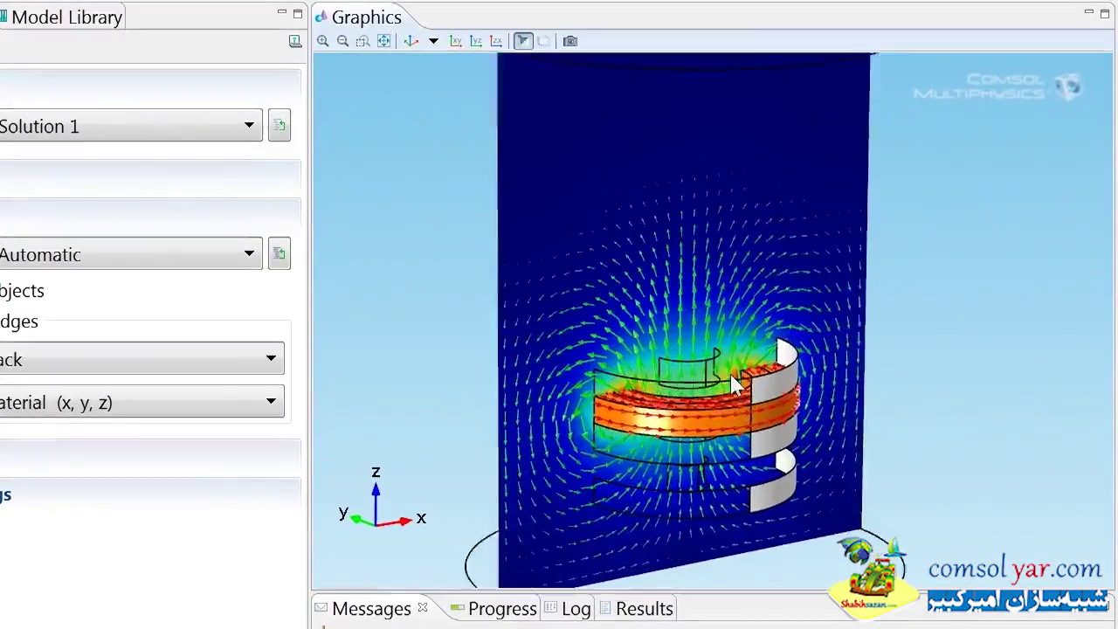
{"action": "left_click_drag", "start_coordinate": [733, 385], "coordinate": [664, 351]}
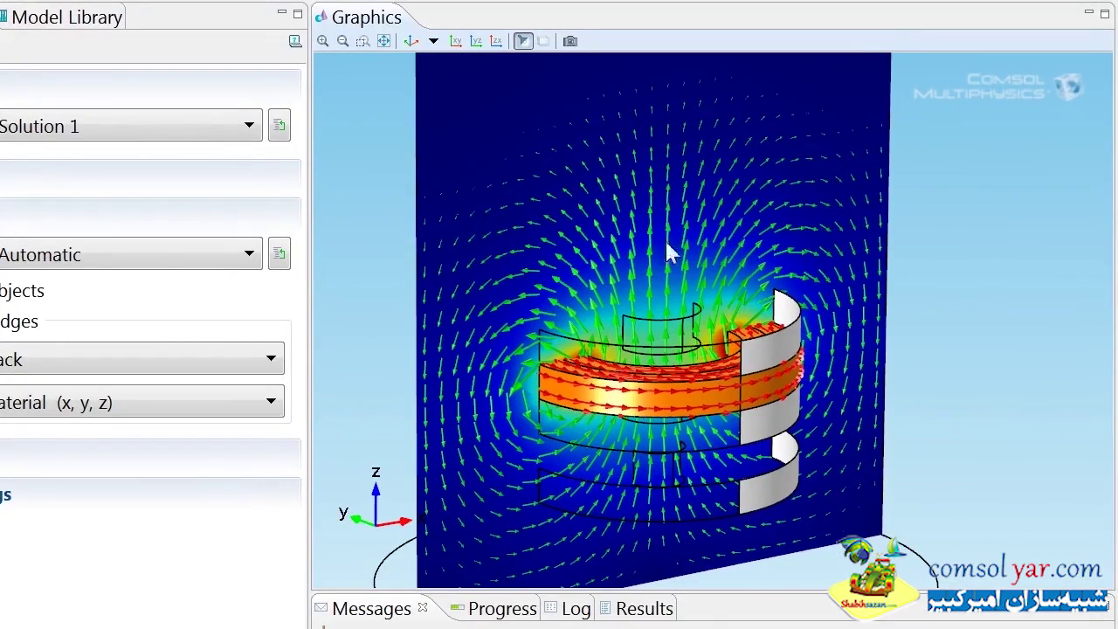
{"action": "left_click_drag", "start_coordinate": [644, 412], "coordinate": [598, 406]}
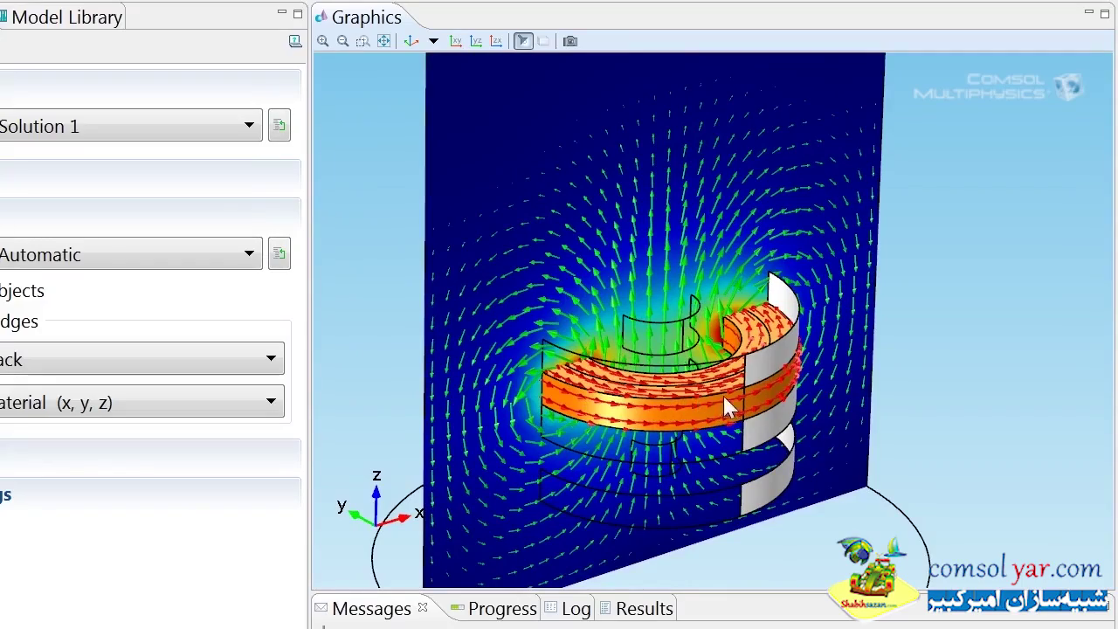
{"action": "left_click_drag", "start_coordinate": [695, 399], "coordinate": [482, 334]}
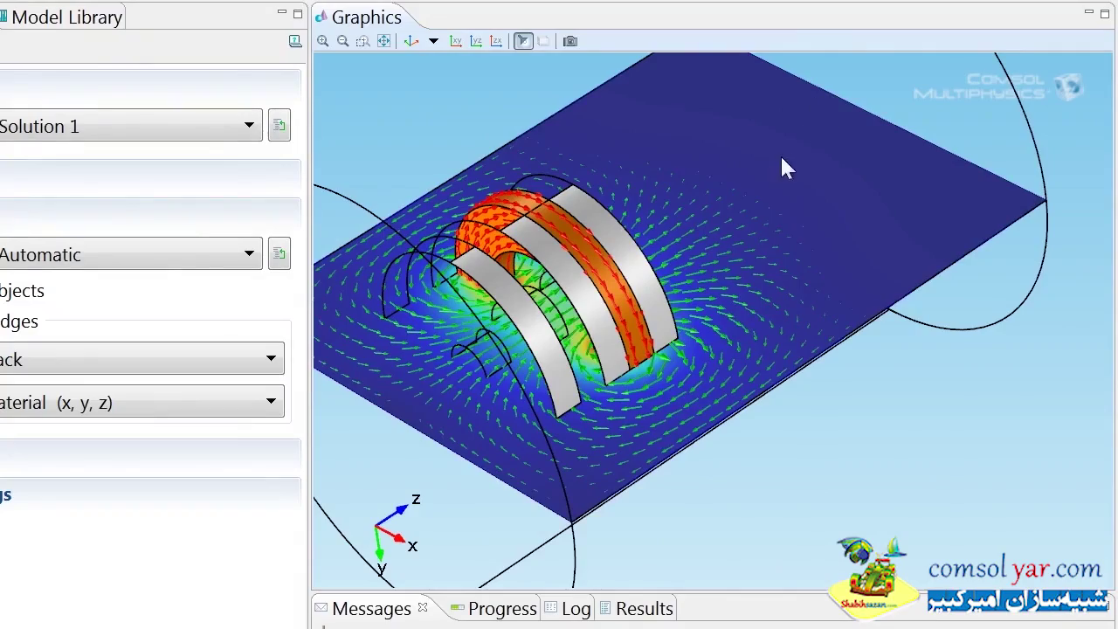
{"action": "left_click_drag", "start_coordinate": [780, 168], "coordinate": [628, 219]}
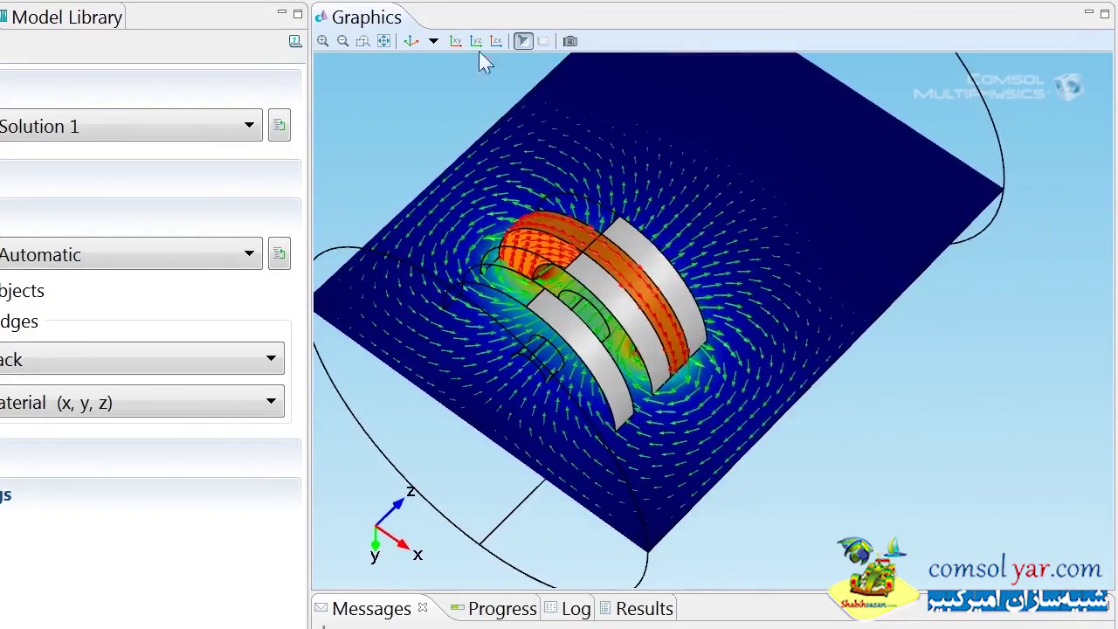
{"action": "left_click", "coordinate": [412, 42]}
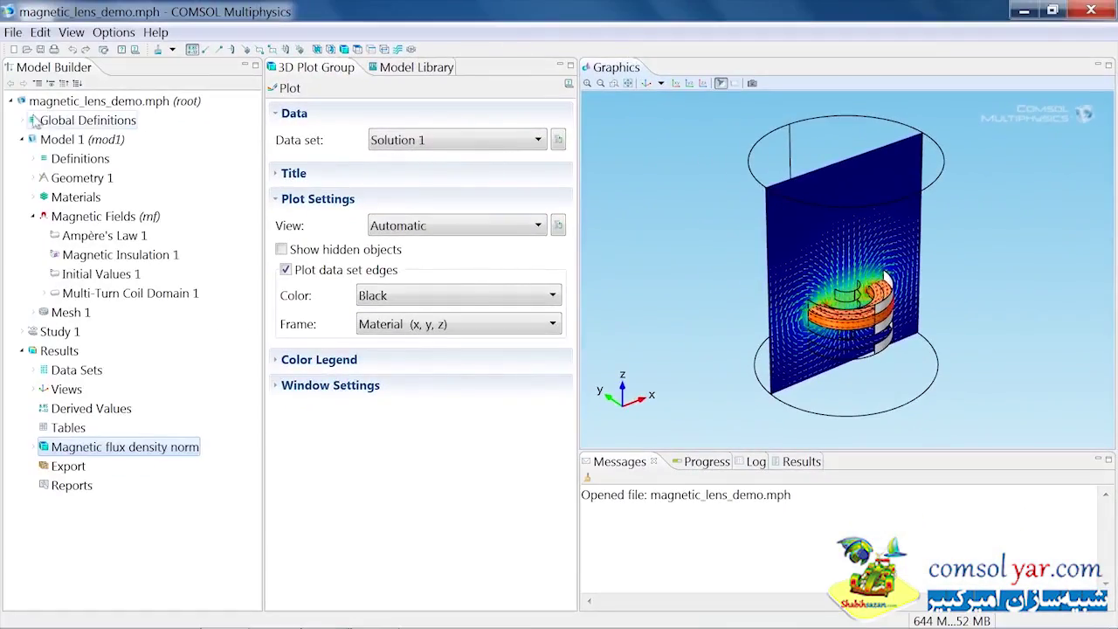
Show the Global Definitions Parameters table and resize its Expression and Description columns.
{"action": "left_click", "coordinate": [21, 121]}
{"action": "left_click", "coordinate": [83, 140]}
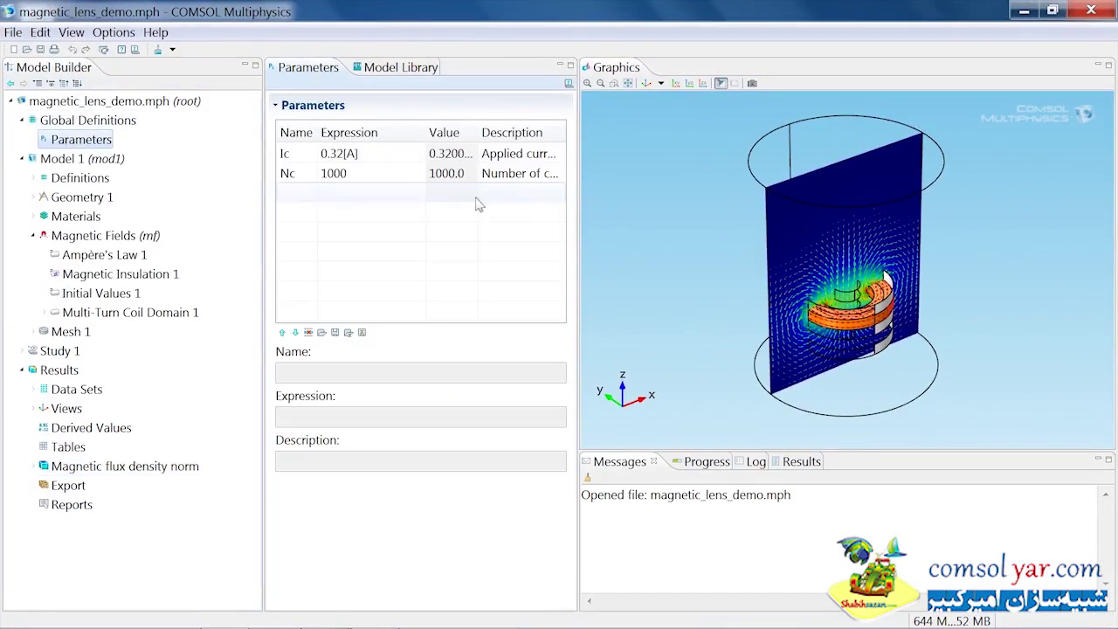
{"action": "left_click_drag", "start_coordinate": [577, 191], "coordinate": [645, 192]}
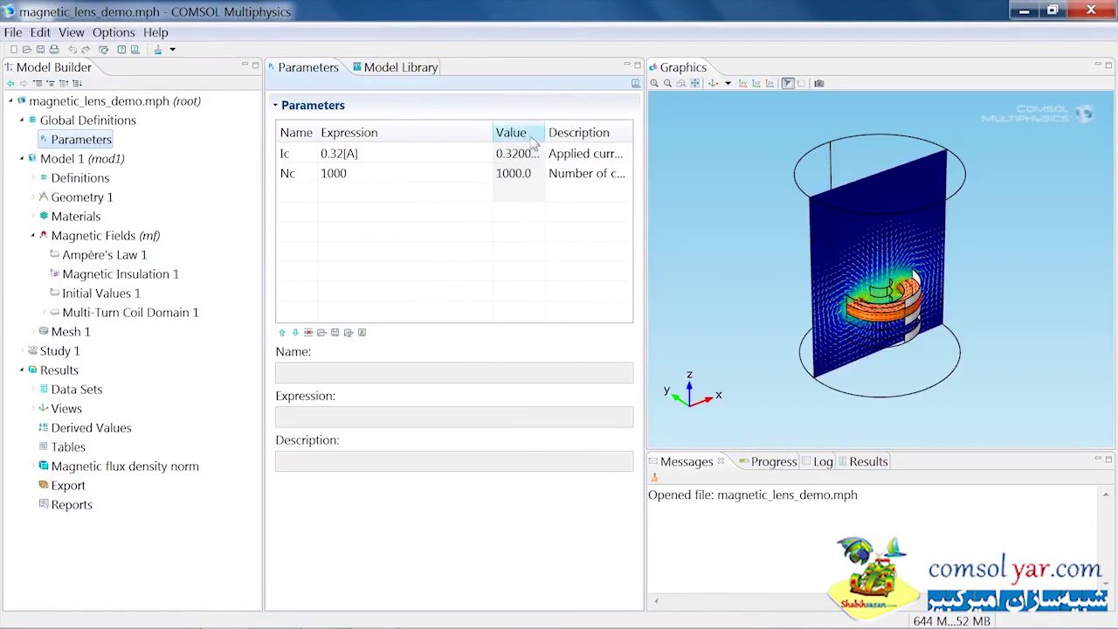
{"action": "left_click_drag", "start_coordinate": [493, 131], "coordinate": [417, 131]}
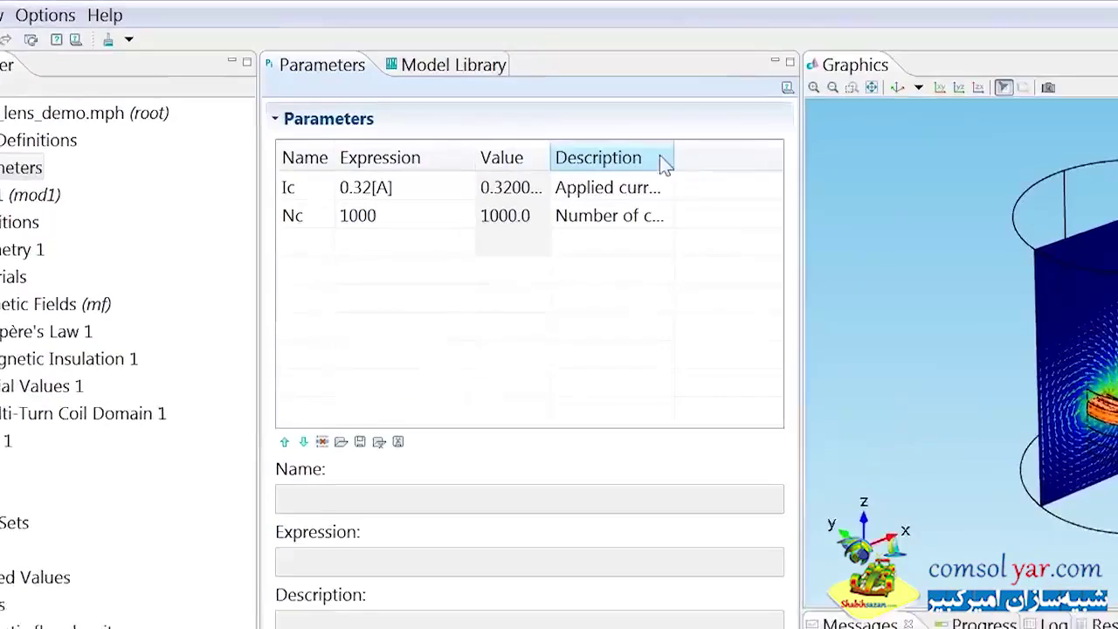
{"action": "left_click_drag", "start_coordinate": [558, 128], "coordinate": [608, 131]}
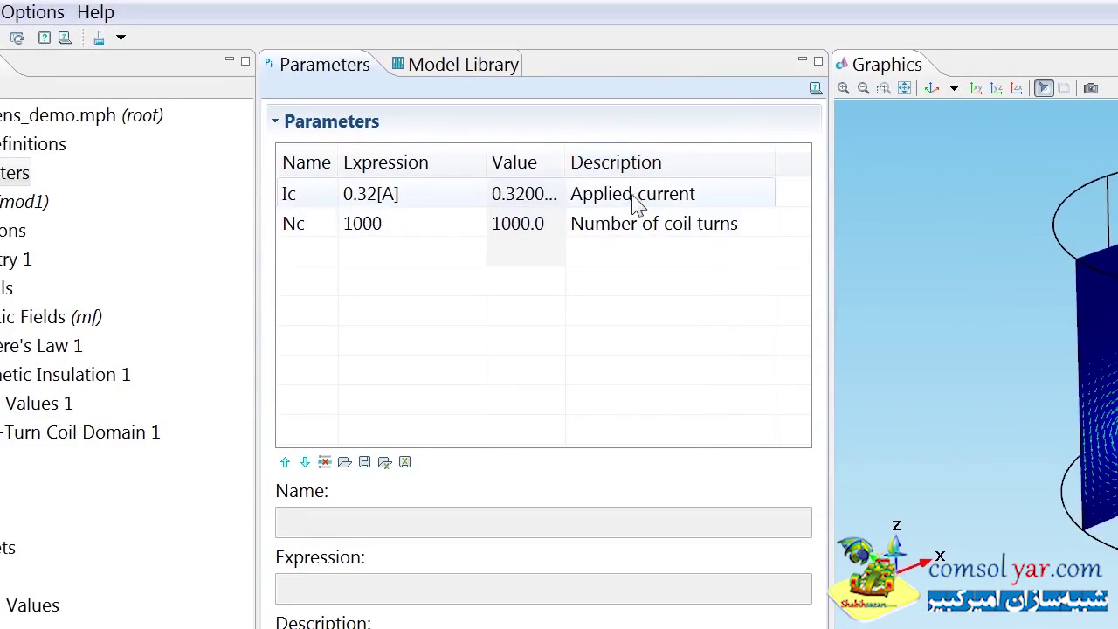
Add parameter E0 = 500[eV] described as 'Initial energy'.
{"action": "left_click", "coordinate": [303, 252]}
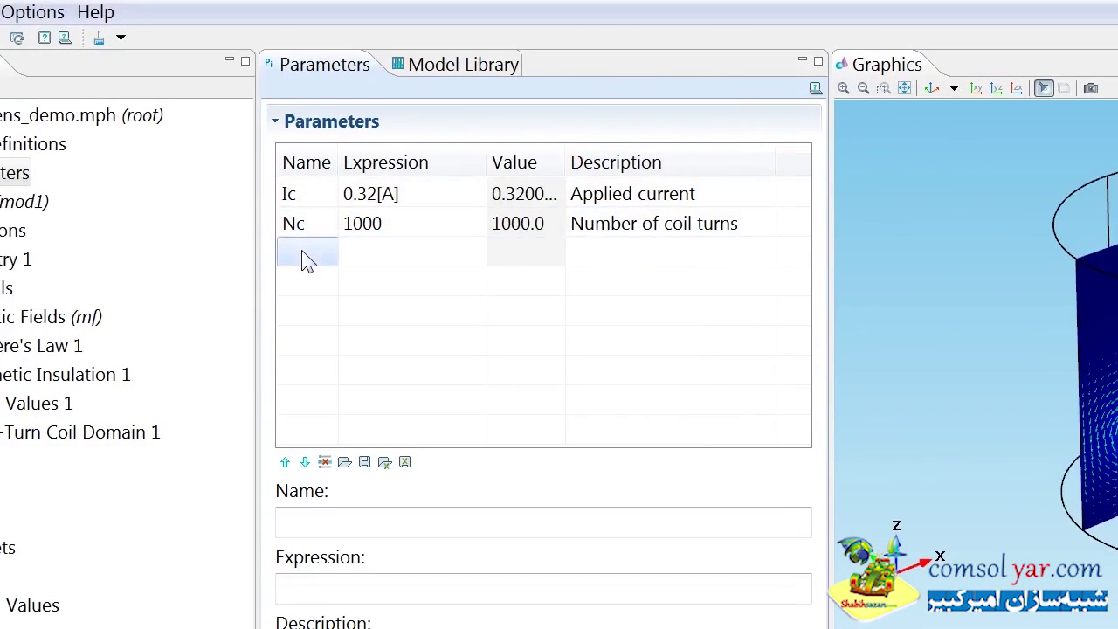
{"action": "type", "text": "E0"}
{"action": "key", "text": "Tab"}
{"action": "type", "text": "50"}
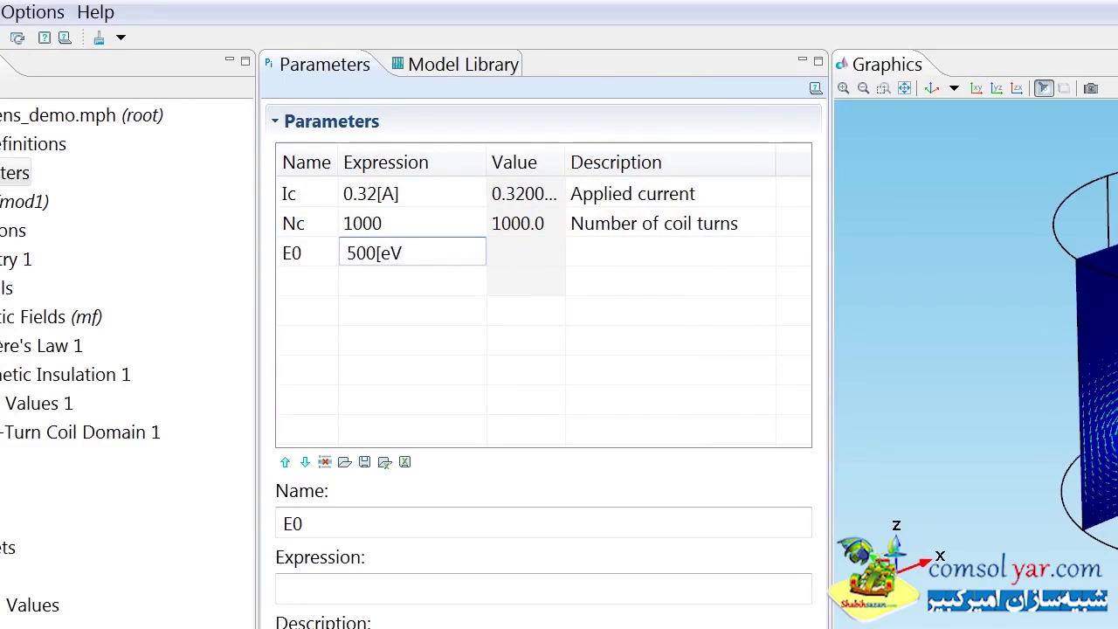
{"action": "key", "text": "Tab"}
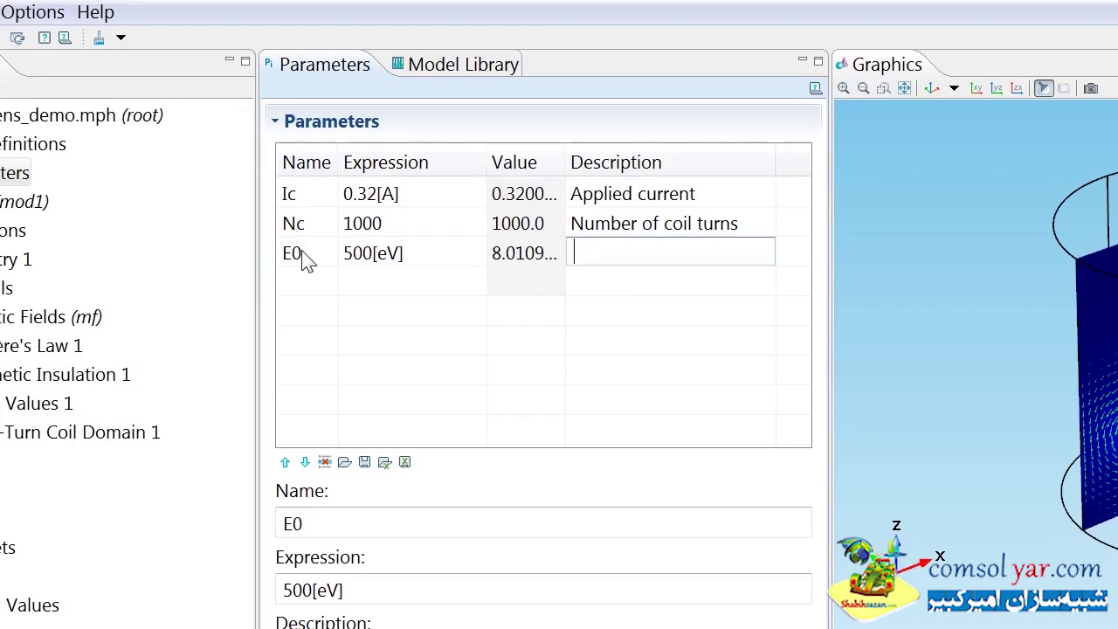
{"action": "type", "text": "Initial energy"}
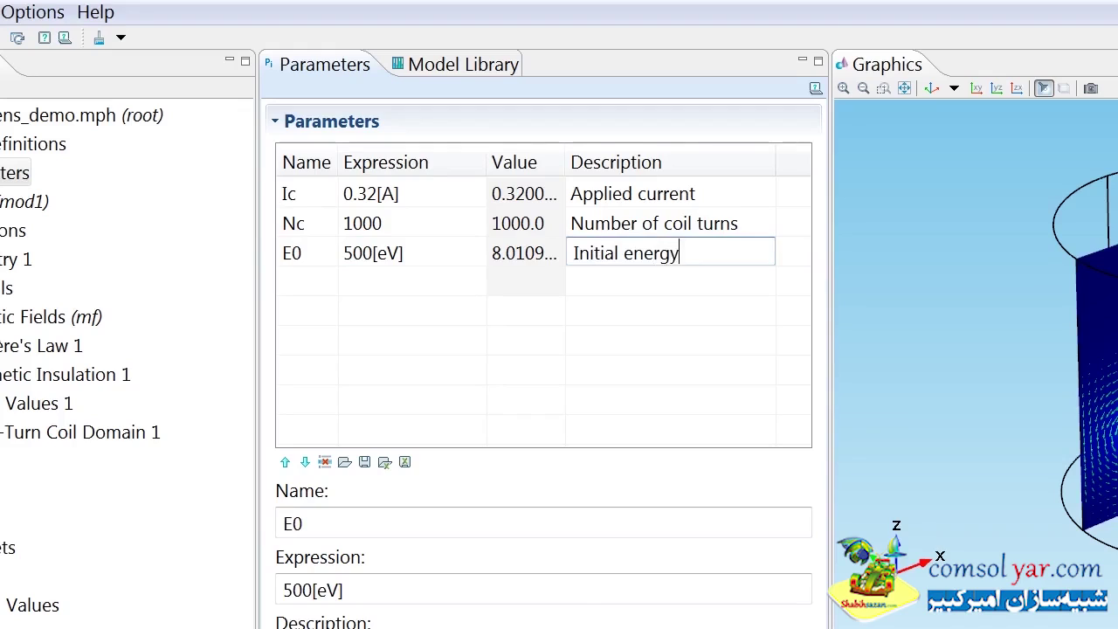
{"action": "key", "text": "Tab"}
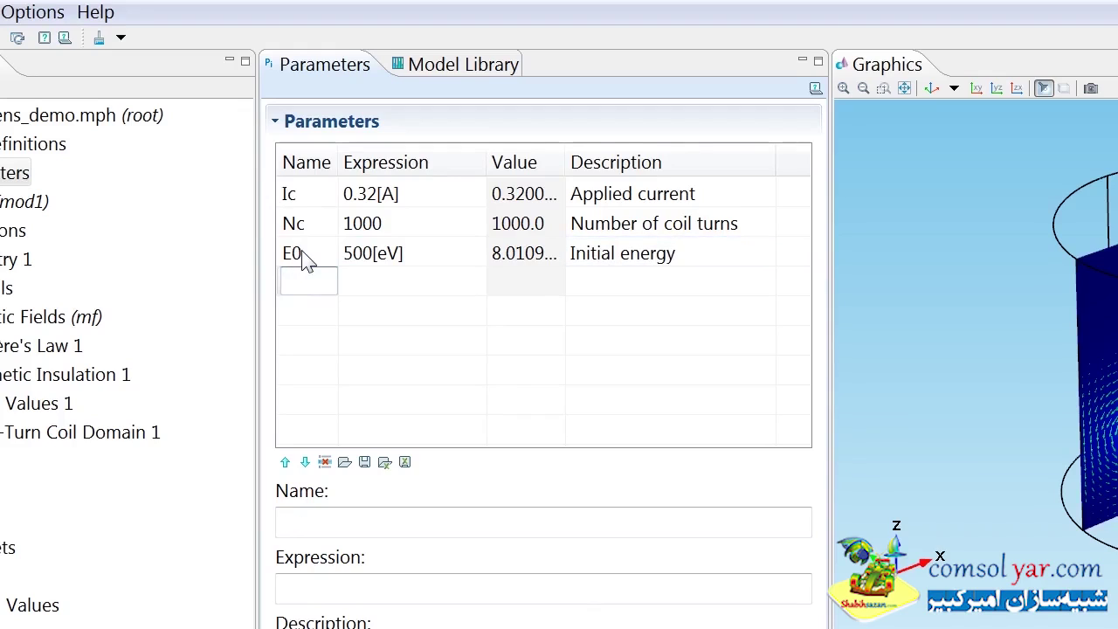
Add parameter V0 with expression sqrt(2*E0/me_const).
{"action": "type", "text": "V0"}
{"action": "key", "text": "Tab"}
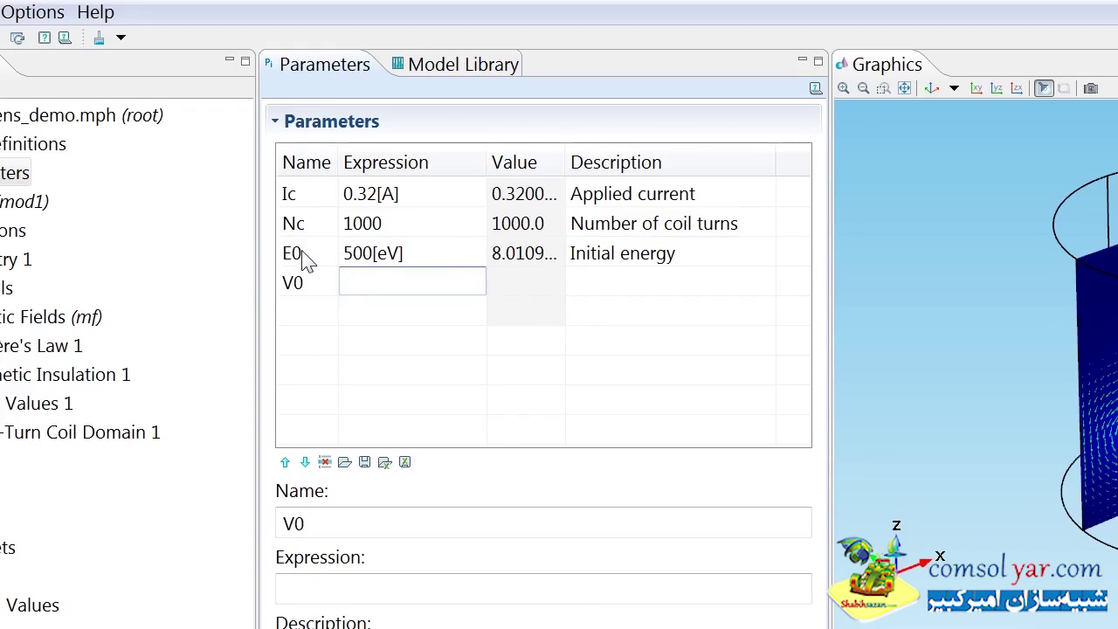
{"action": "type", "text": "sq"}
{"action": "type", "text": "rt(2*E0/me_"}
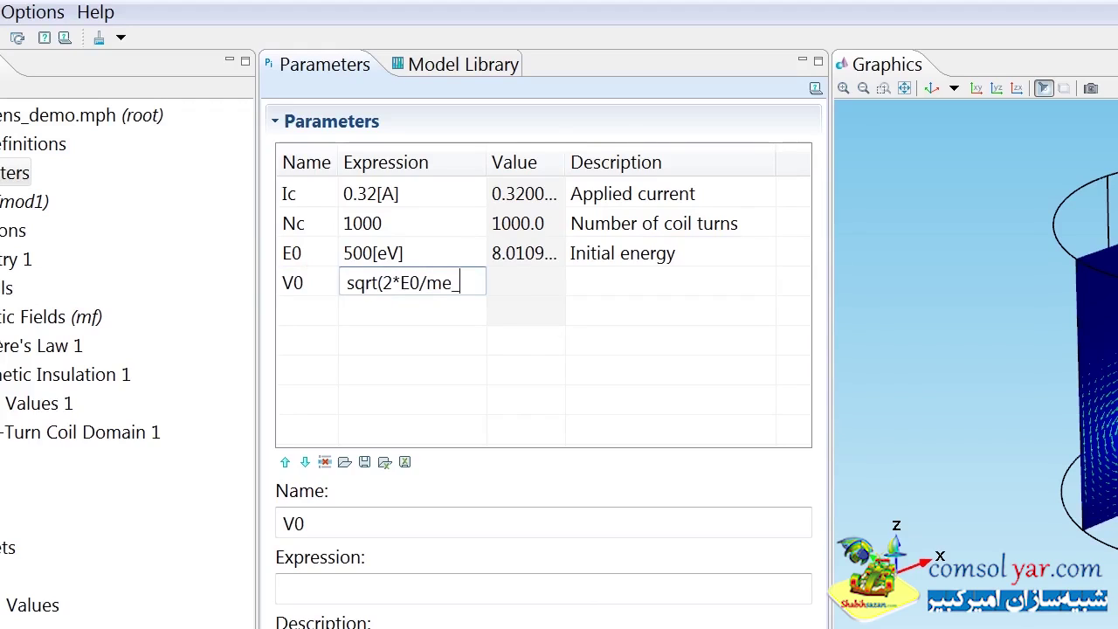
{"action": "type", "text": "const)"}
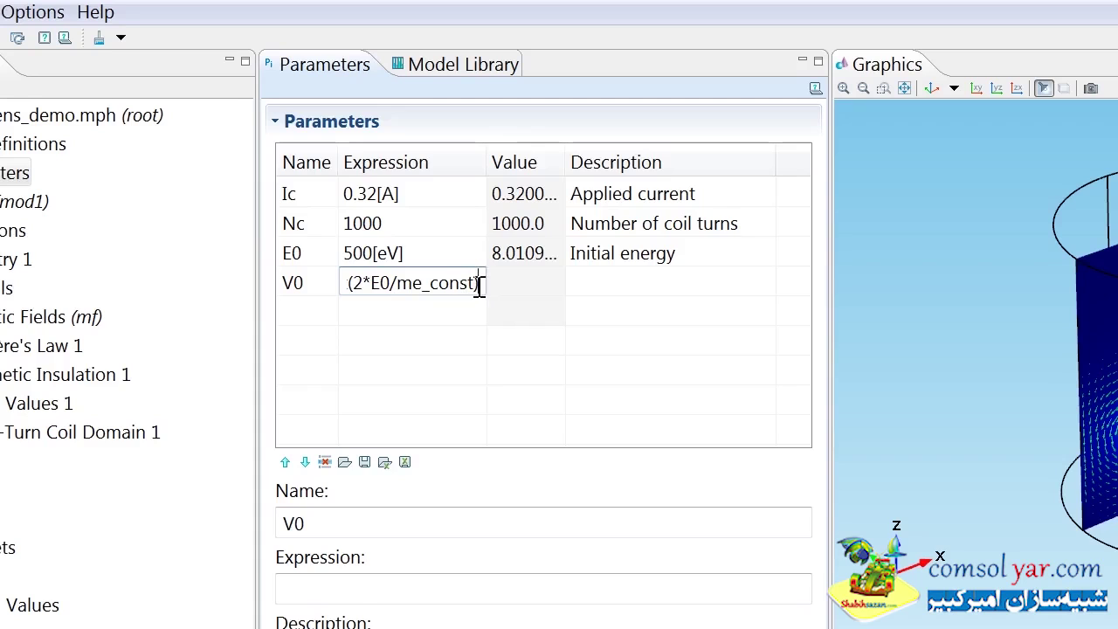
{"action": "left_click", "coordinate": [595, 289]}
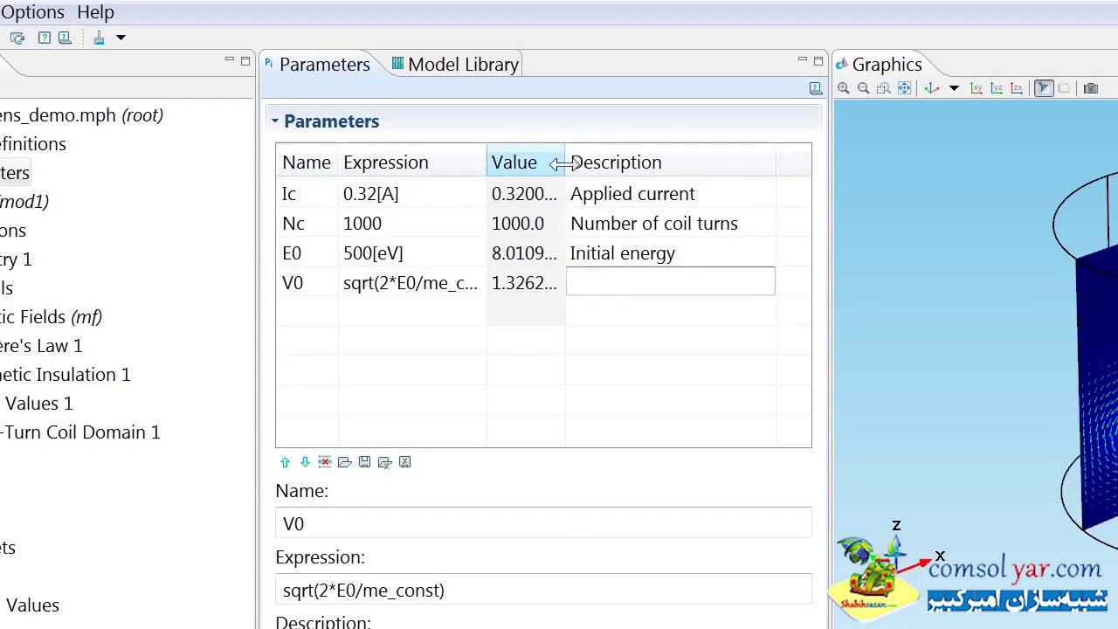
Widen the Value column and describe V0 as 'Initial velocity'.
{"action": "left_click_drag", "start_coordinate": [566, 162], "coordinate": [620, 163]}
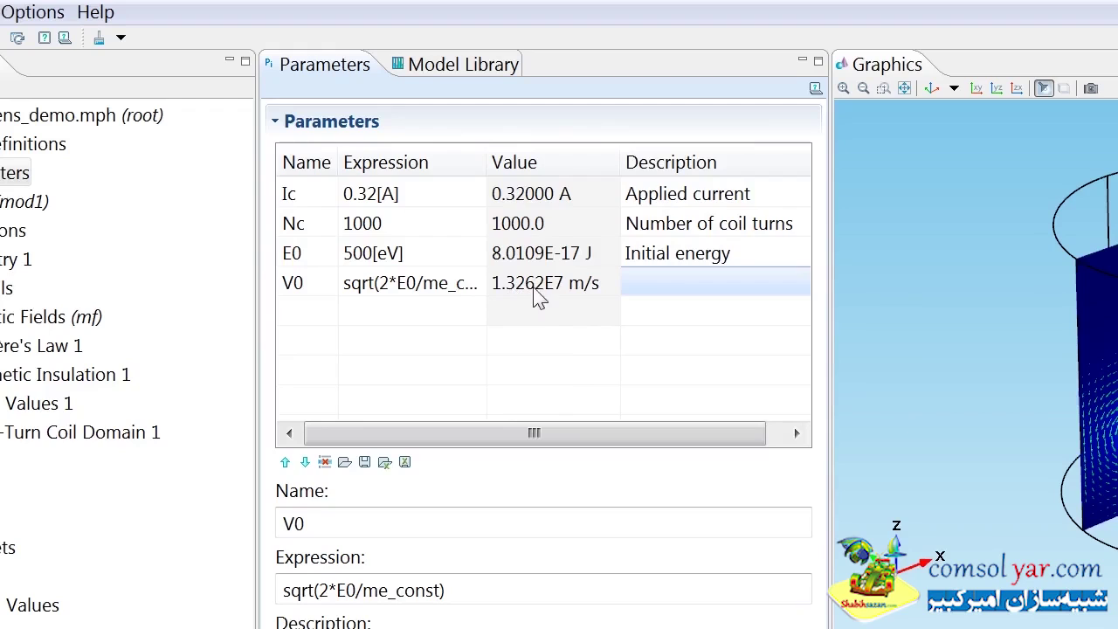
{"action": "left_click", "coordinate": [639, 288]}
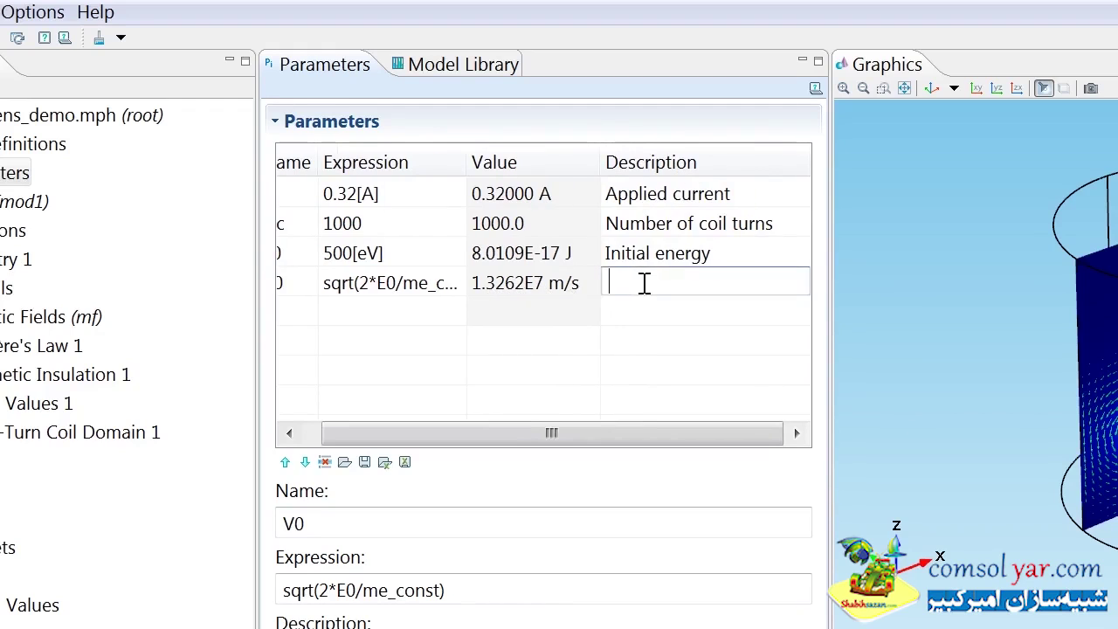
{"action": "type", "text": "Initial velocity"}
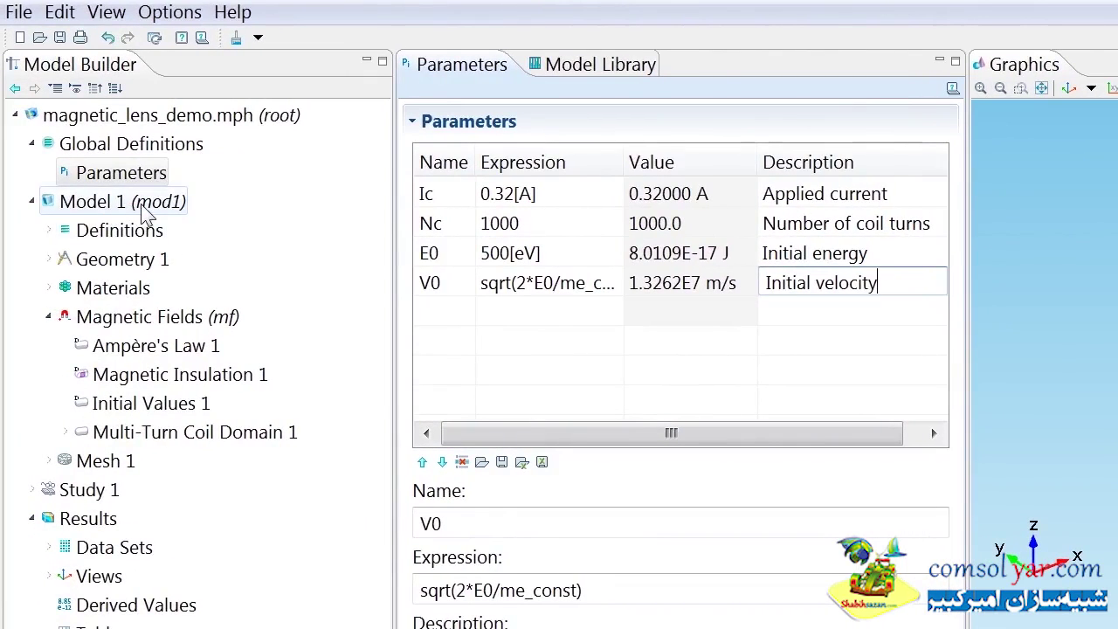
Add the Charged Particle Tracing interface from the AC/DC group to Model 1.
{"action": "right_click", "coordinate": [148, 209]}
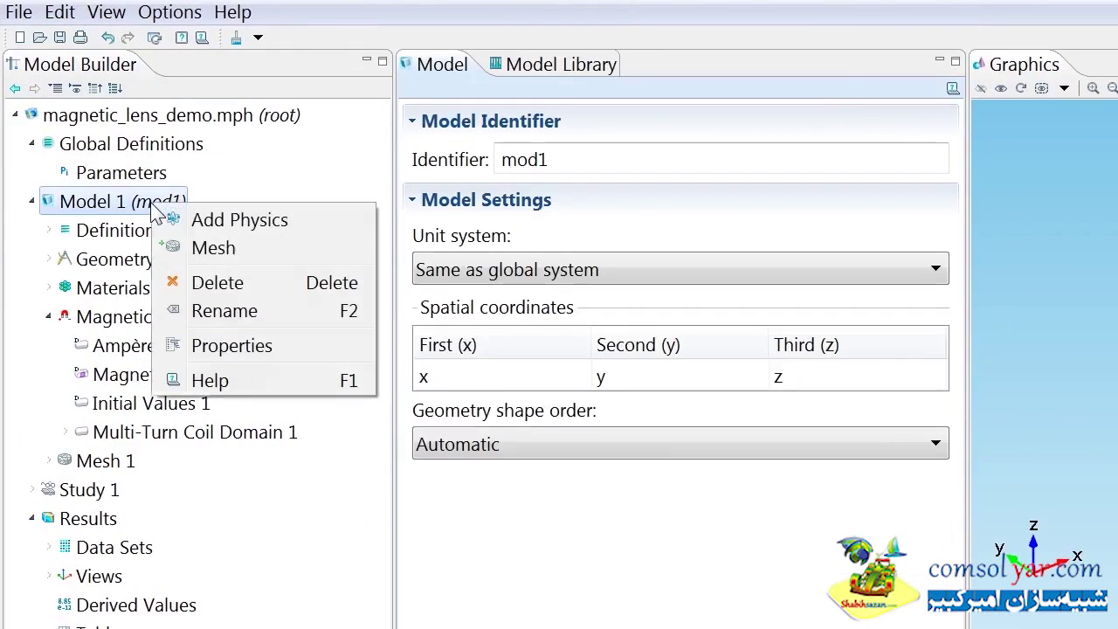
{"action": "left_click", "coordinate": [175, 218]}
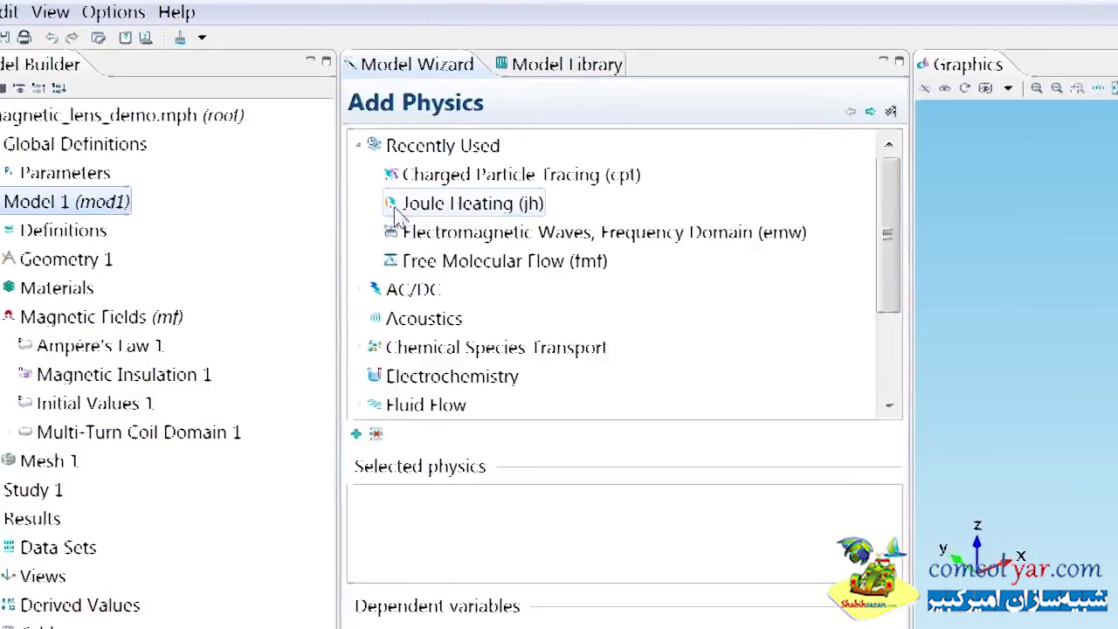
{"action": "left_click", "coordinate": [278, 145]}
{"action": "left_click", "coordinate": [278, 174]}
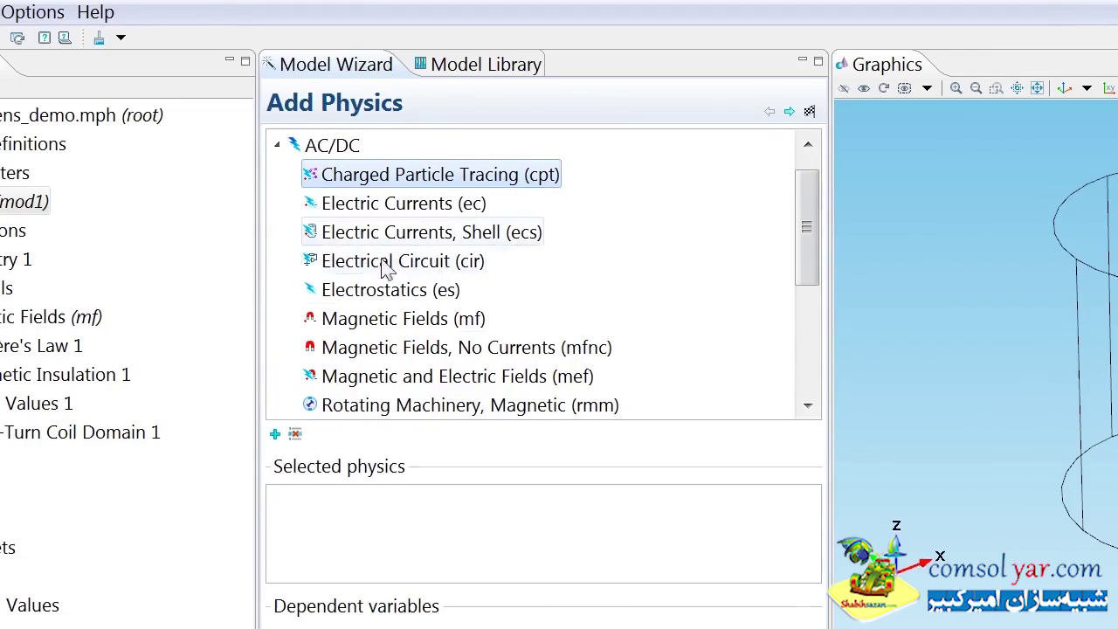
{"action": "left_click", "coordinate": [274, 344]}
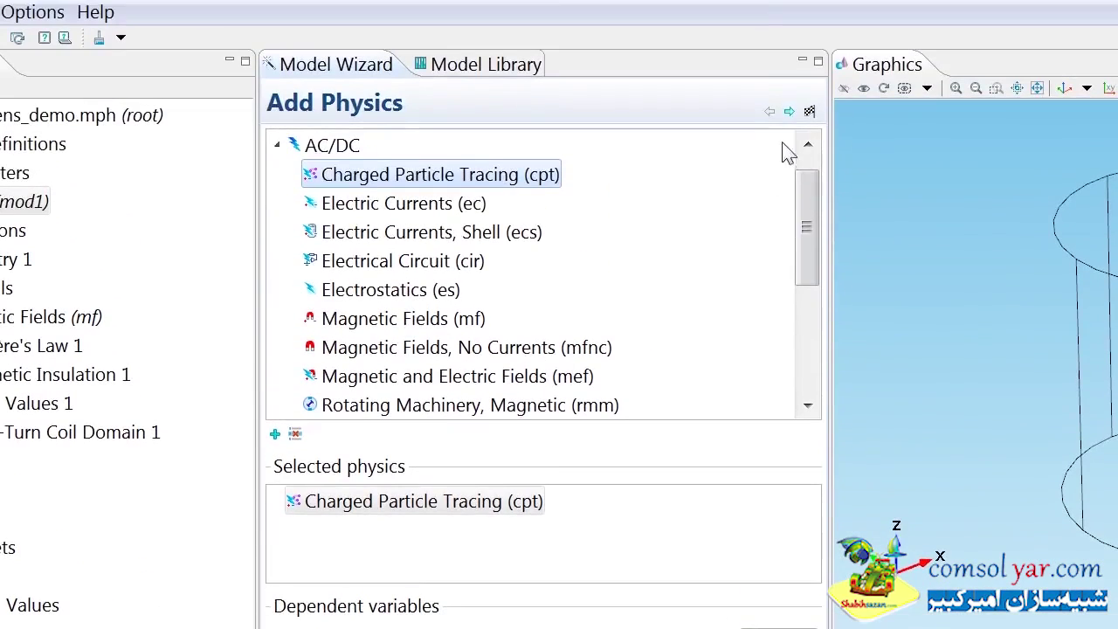
{"action": "left_click", "coordinate": [789, 113]}
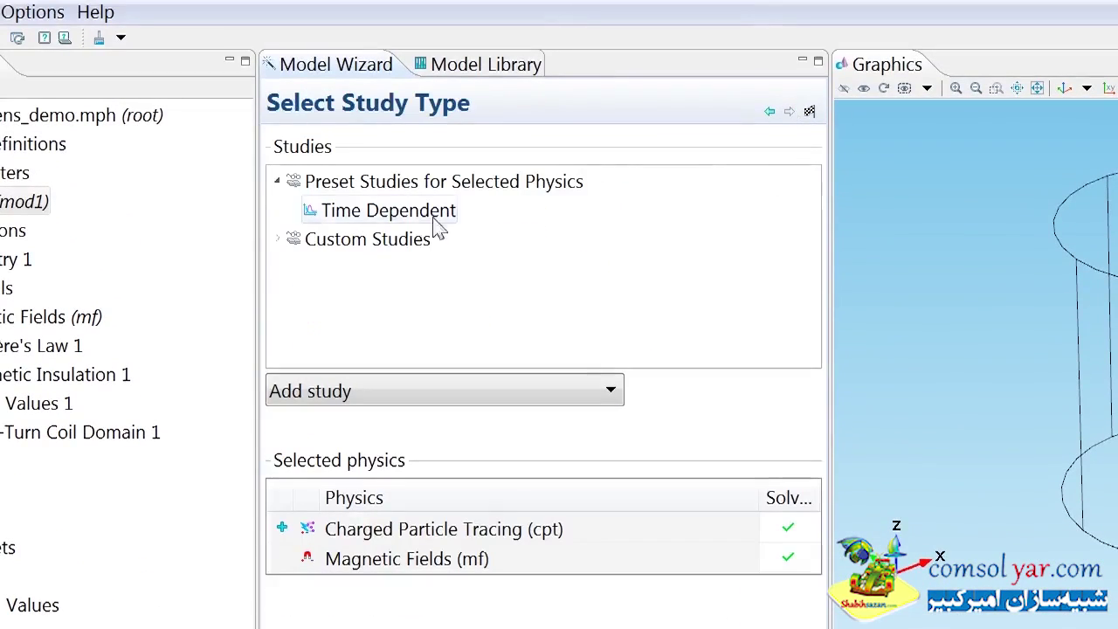
Add a Time Dependent study with Magnetic Fields (mf) excluded from solving.
{"action": "left_click", "coordinate": [371, 214]}
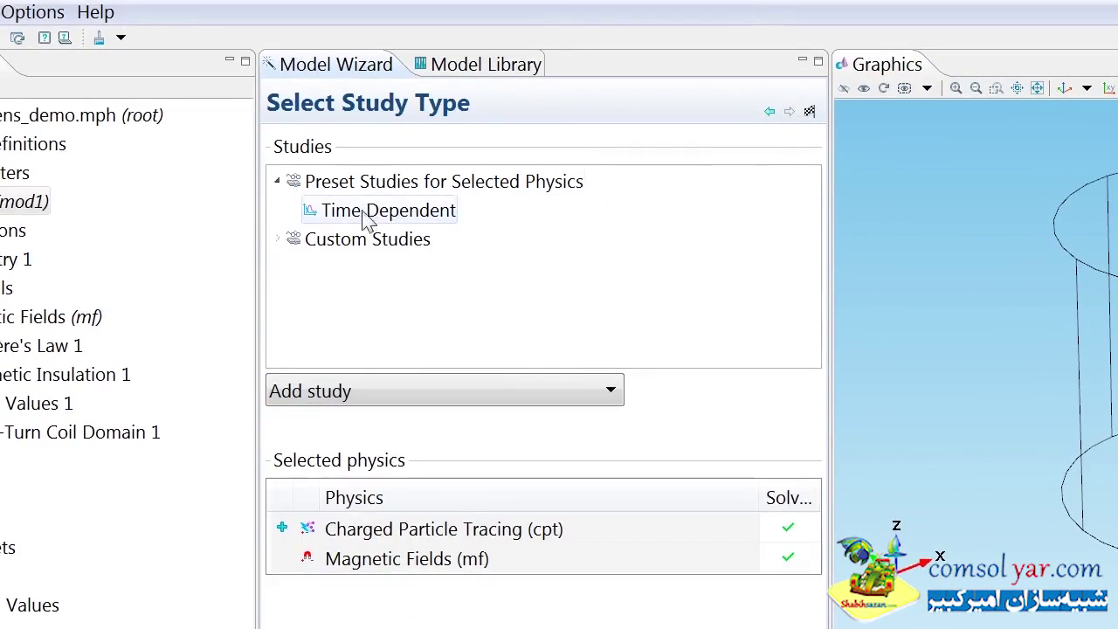
{"action": "left_click", "coordinate": [411, 218]}
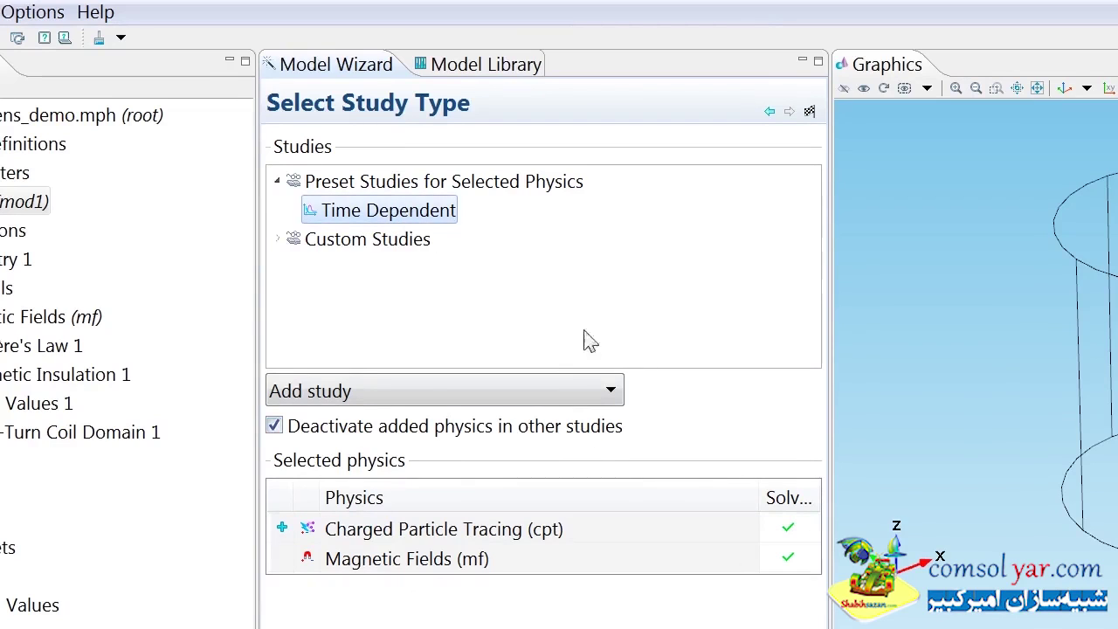
{"action": "left_click", "coordinate": [789, 562]}
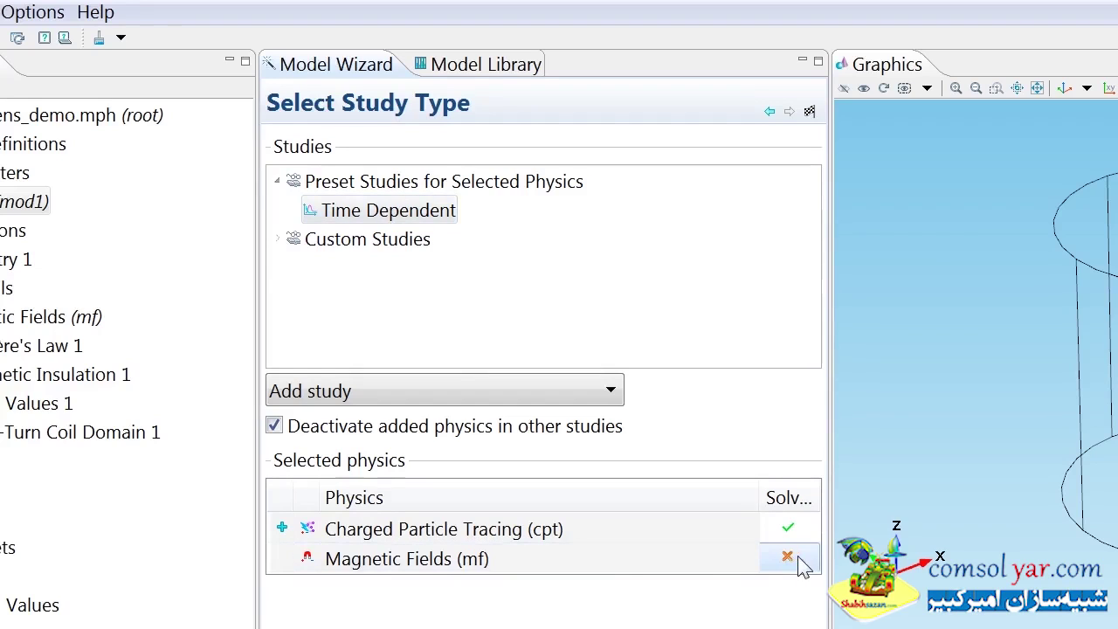
{"action": "left_click", "coordinate": [810, 119]}
{"action": "left_click", "coordinate": [182, 461]}
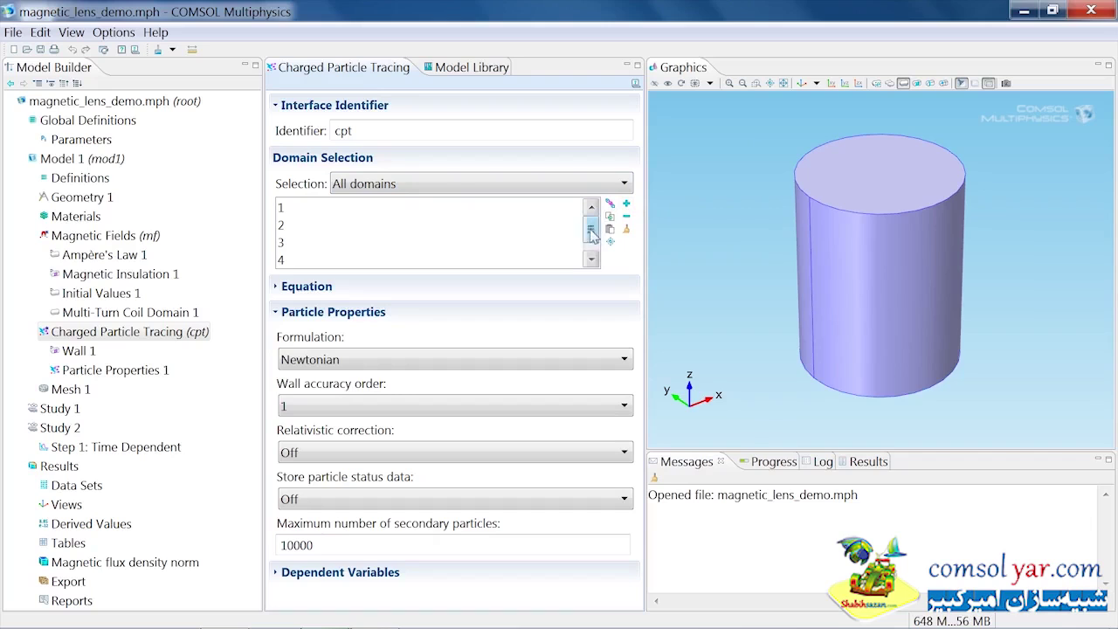
Limit Charged Particle Tracing to cylinder domain 1 only.
{"action": "left_click_drag", "start_coordinate": [826, 256], "coordinate": [747, 192]}
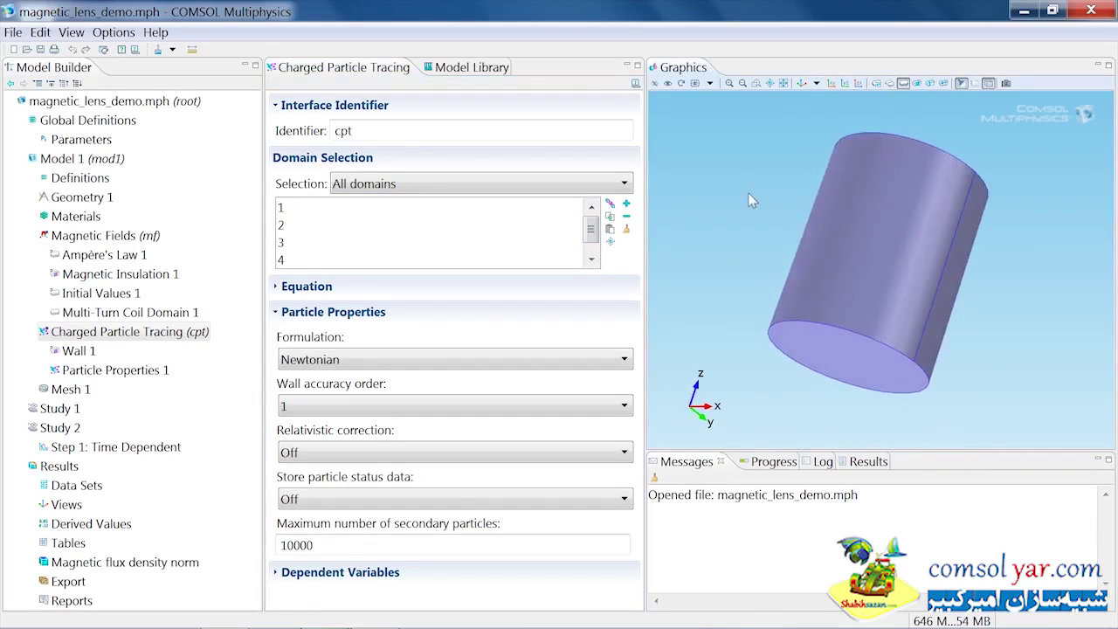
{"action": "left_click", "coordinate": [801, 83]}
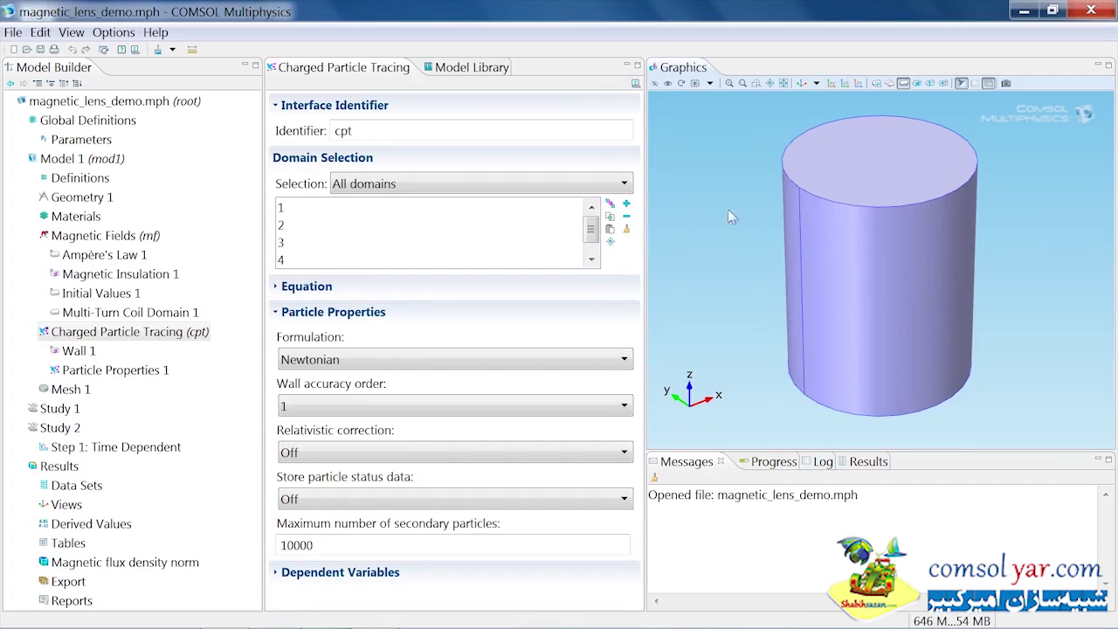
{"action": "left_click", "coordinate": [626, 230]}
{"action": "left_click_drag", "start_coordinate": [847, 234], "coordinate": [982, 207]}
{"action": "left_click", "coordinate": [975, 216]}
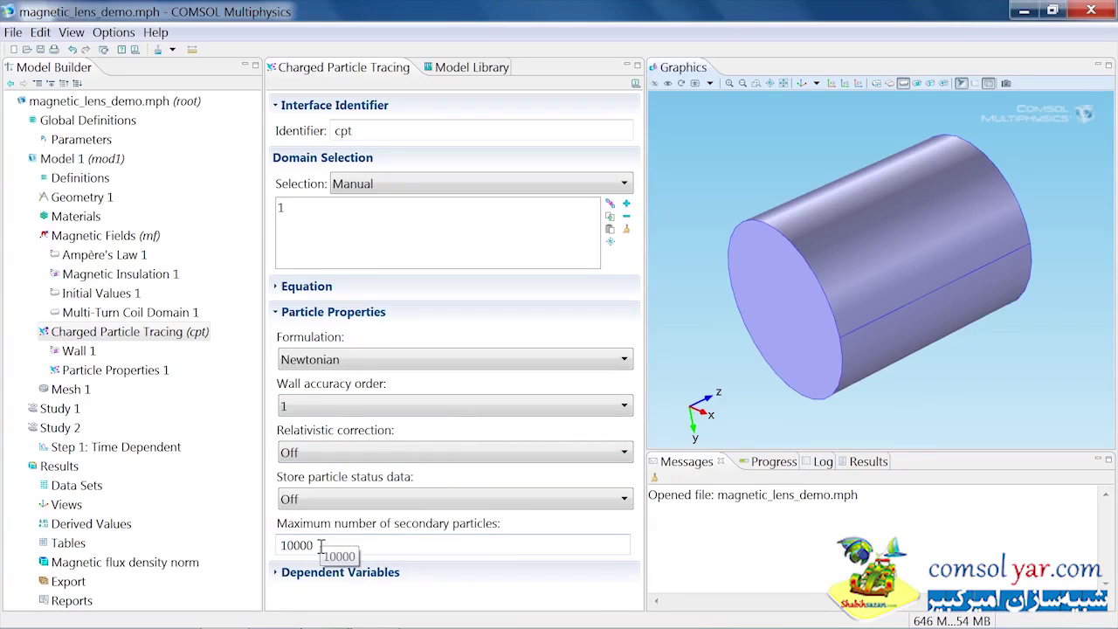
Change the maximum number of secondary particles from 10000 to 0.
{"action": "left_click_drag", "start_coordinate": [319, 545], "coordinate": [275, 545]}
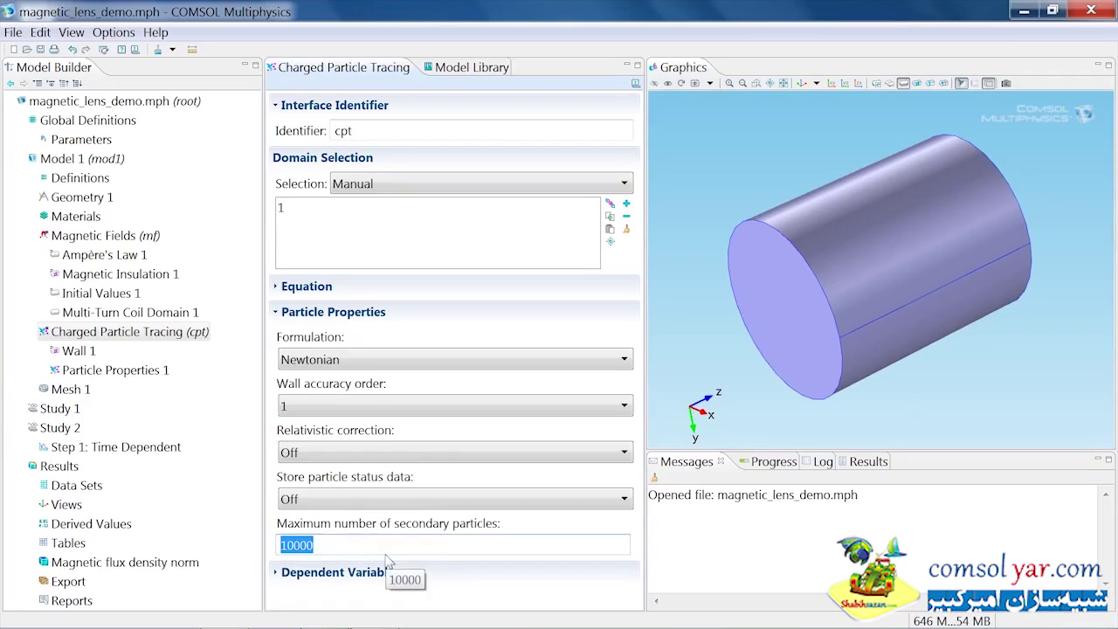
{"action": "type", "text": "0"}
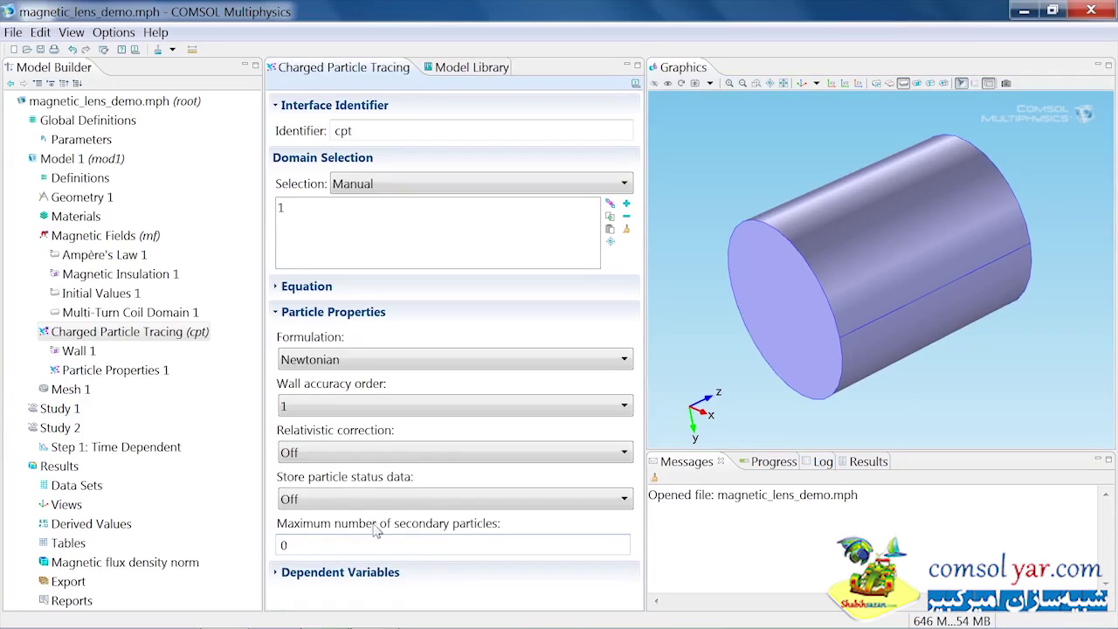
{"action": "left_click", "coordinate": [112, 370]}
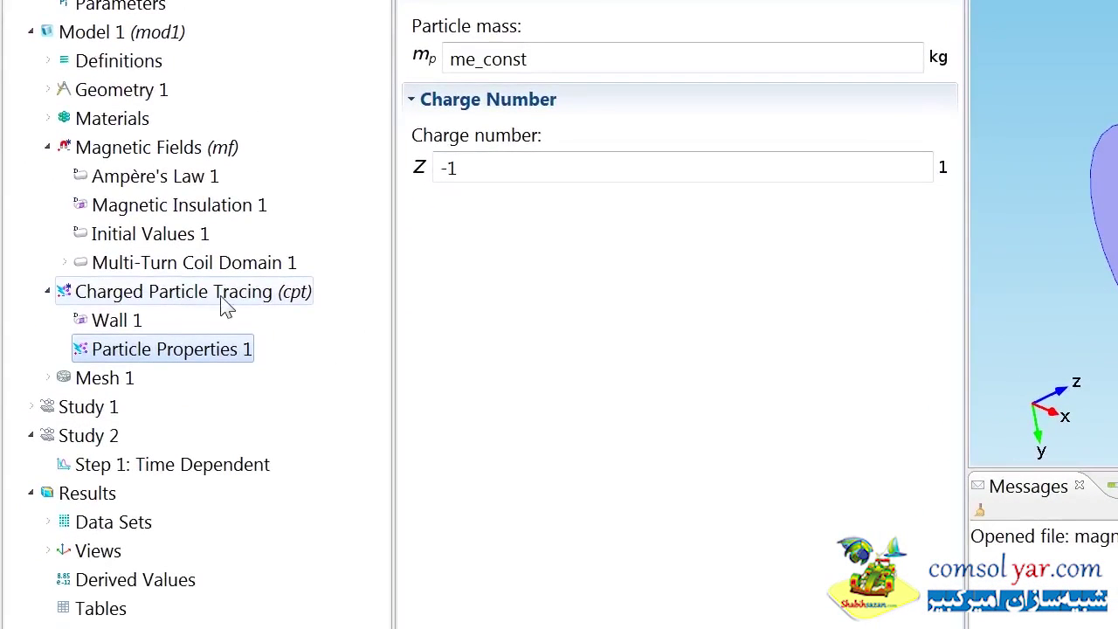
{"action": "left_click", "coordinate": [116, 428]}
Add Magnetic Force 1 to Charged Particle Tracing, applied to domain 1.
{"action": "right_click", "coordinate": [228, 303]}
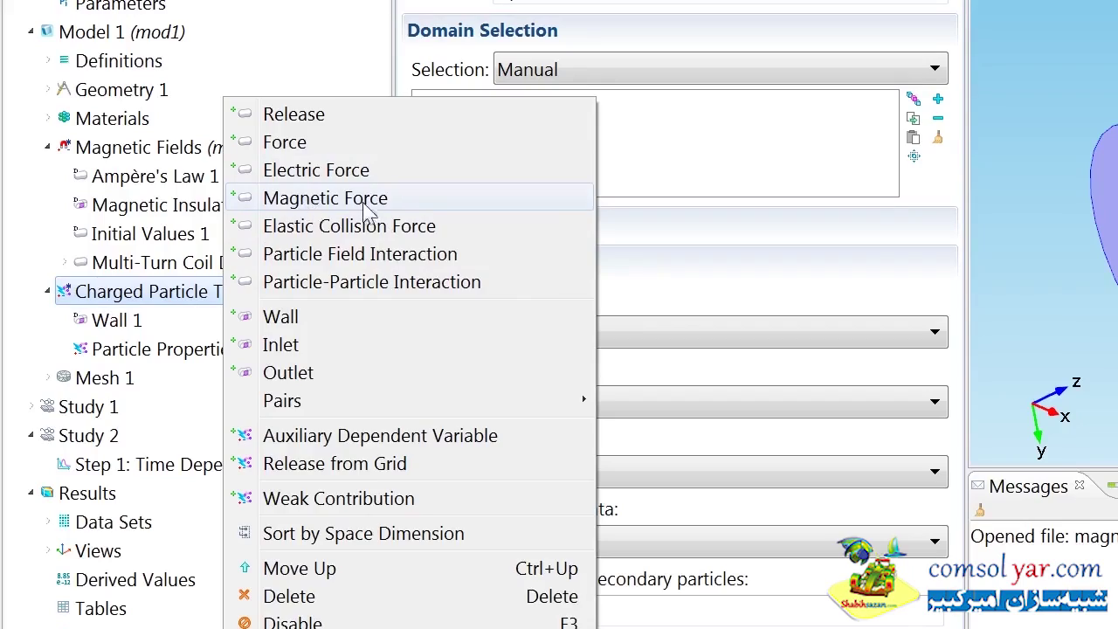
{"action": "left_click", "coordinate": [325, 201]}
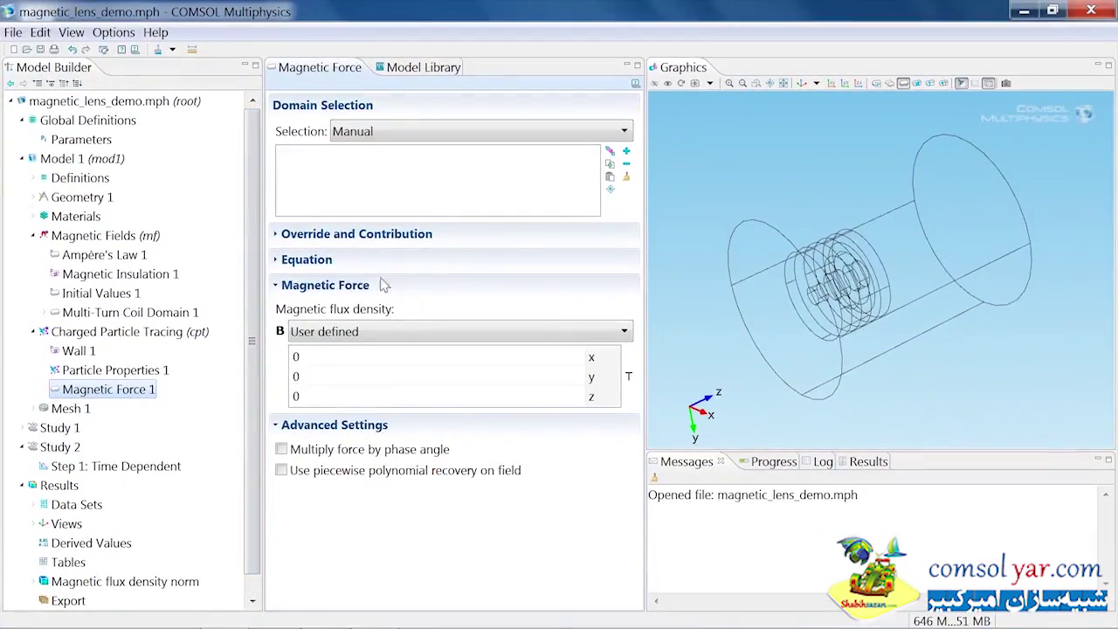
{"action": "left_click", "coordinate": [943, 229]}
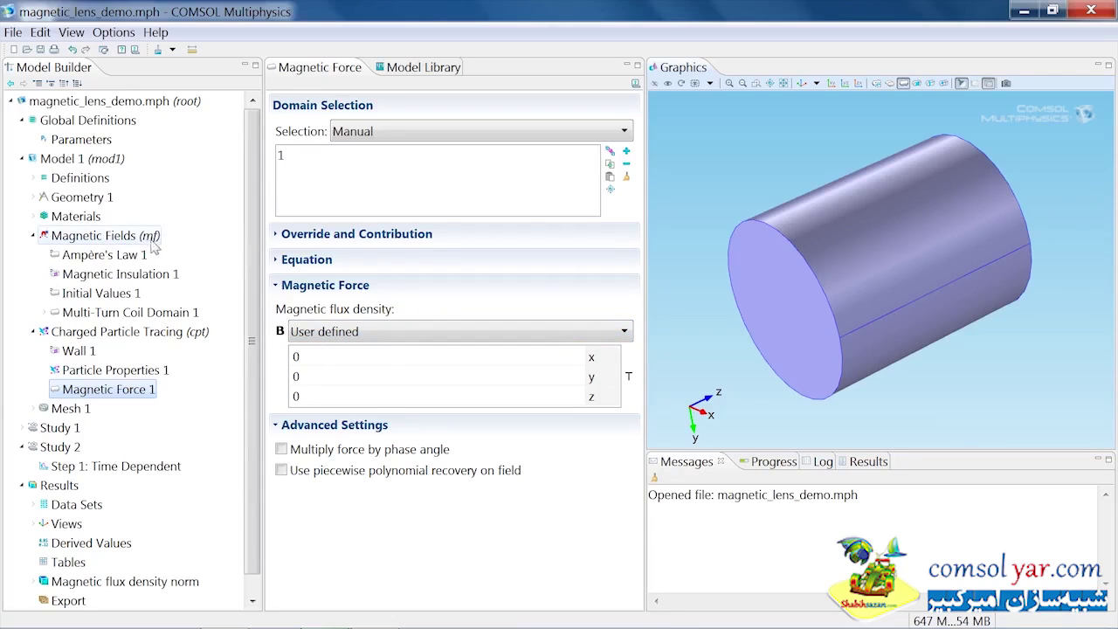
Set Magnetic Force 1's B to Magnetic flux density (mf/mf) with piecewise polynomial recovery enabled.
{"action": "left_click", "coordinate": [624, 332]}
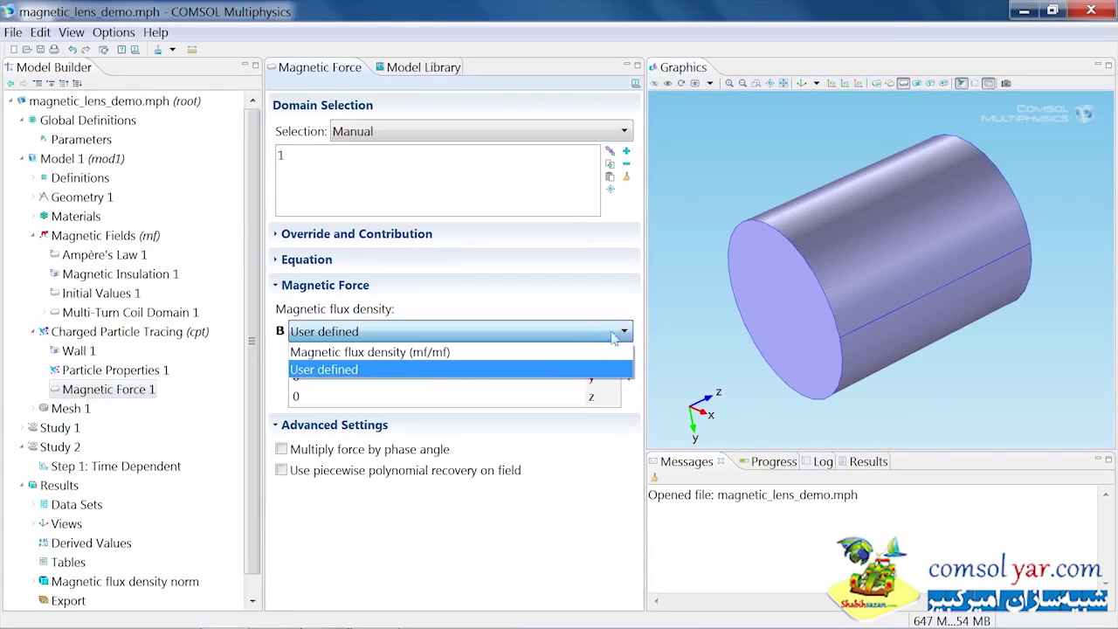
{"action": "left_click", "coordinate": [441, 358]}
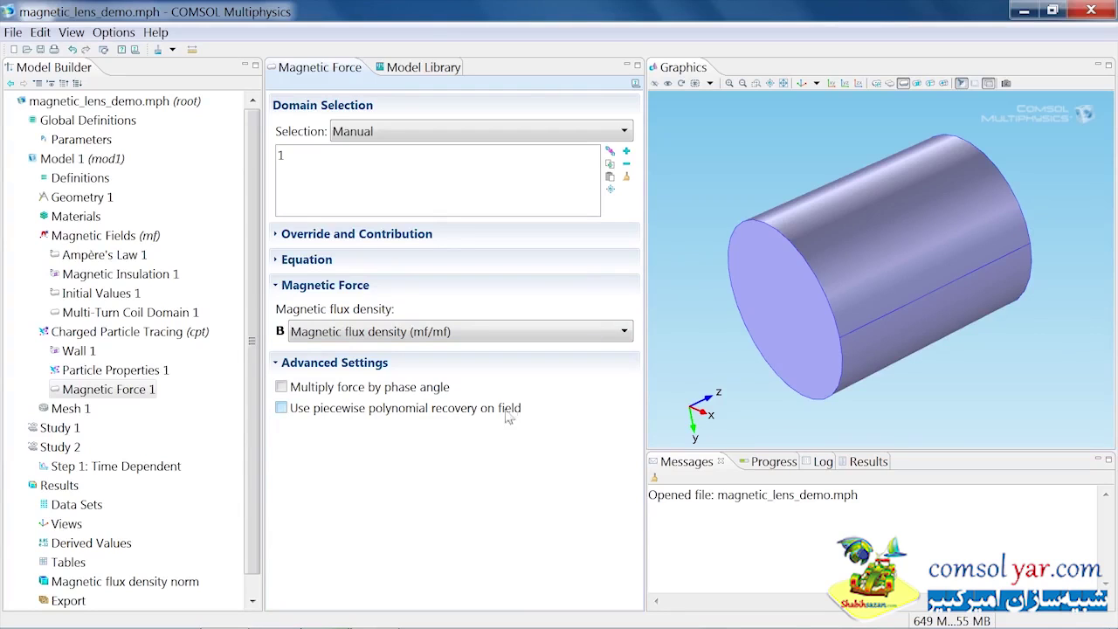
{"action": "left_click", "coordinate": [281, 409]}
{"action": "scroll", "coordinate": [252, 393], "scroll_direction": "down", "scroll_amount": 1}
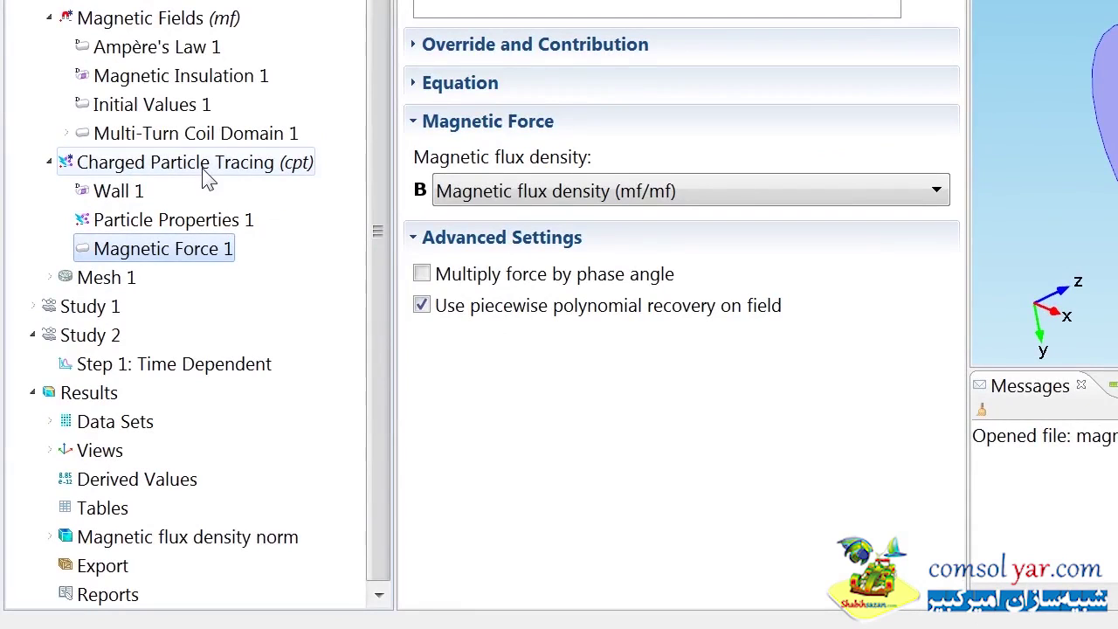
{"action": "left_click", "coordinate": [249, 171]}
Add Inlet 1 on boundary 30, the small circular face at the front of the bore.
{"action": "right_click", "coordinate": [251, 170]}
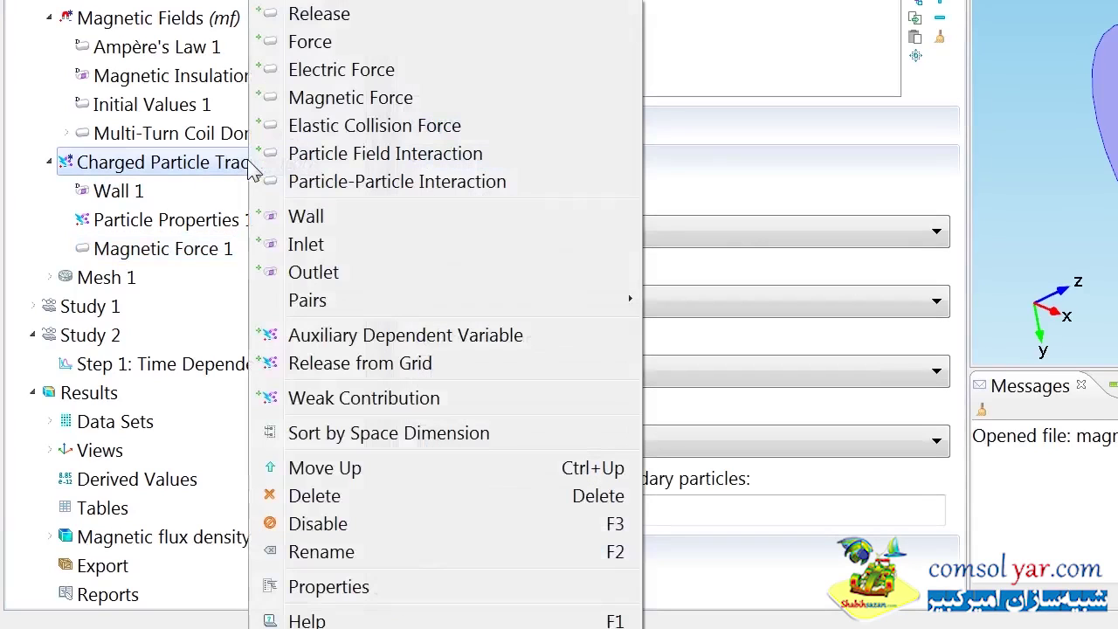
{"action": "left_click", "coordinate": [330, 250]}
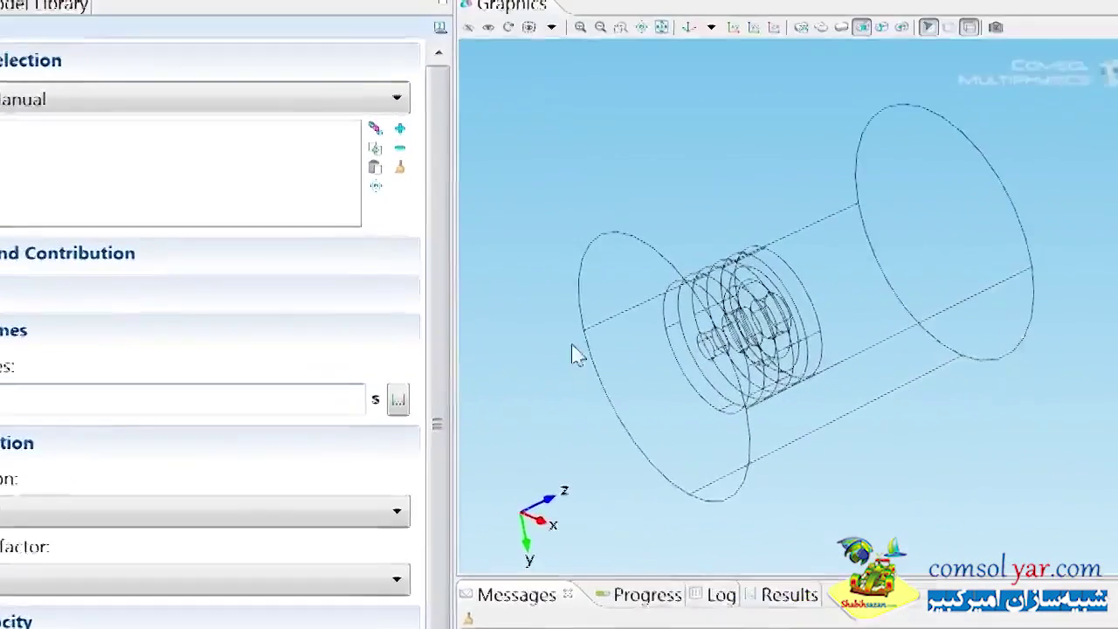
{"action": "scroll", "coordinate": [641, 363], "scroll_direction": "up", "scroll_amount": 5}
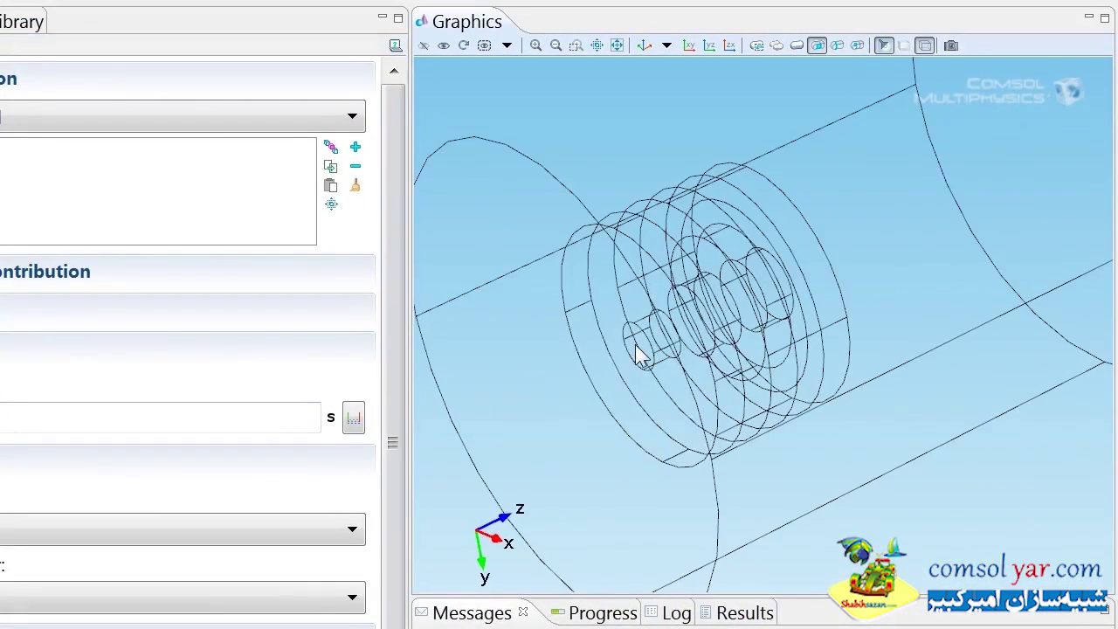
{"action": "left_click", "coordinate": [638, 350]}
{"action": "scroll", "coordinate": [686, 406], "scroll_direction": "down", "scroll_amount": 1}
{"action": "left_click_drag", "start_coordinate": [698, 413], "coordinate": [756, 394]}
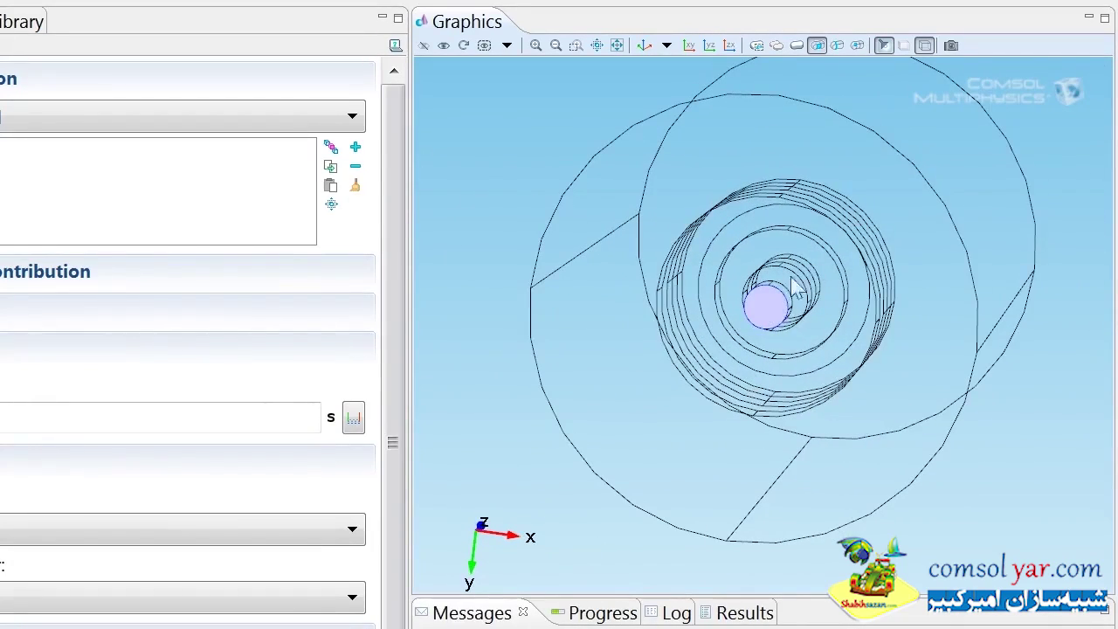
{"action": "left_click_drag", "start_coordinate": [764, 327], "coordinate": [680, 368]}
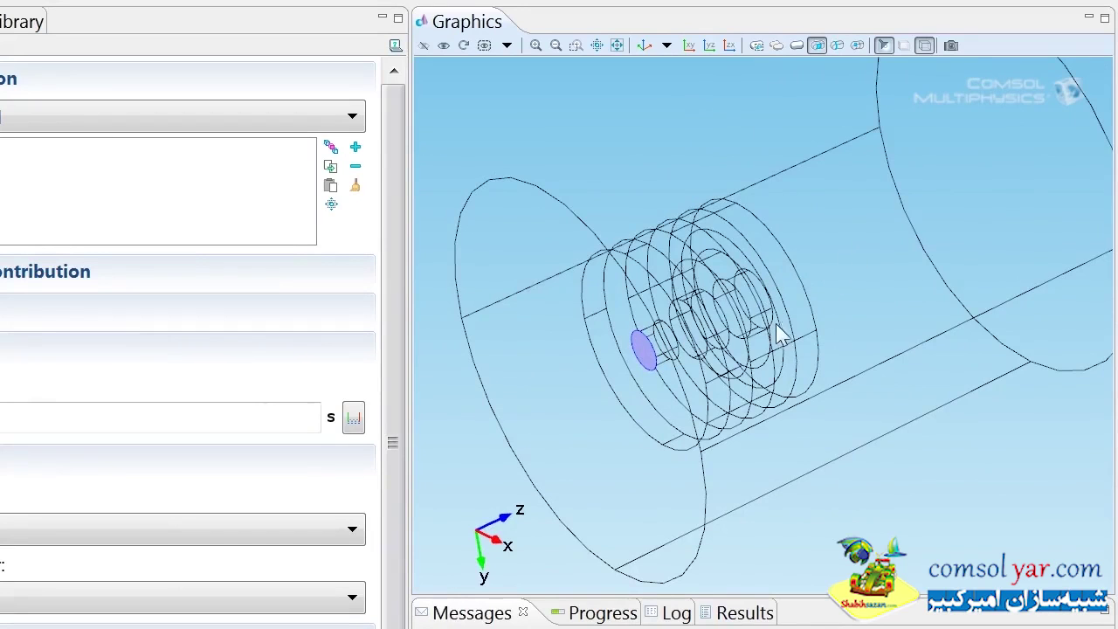
{"action": "left_click_drag", "start_coordinate": [719, 313], "coordinate": [722, 343]}
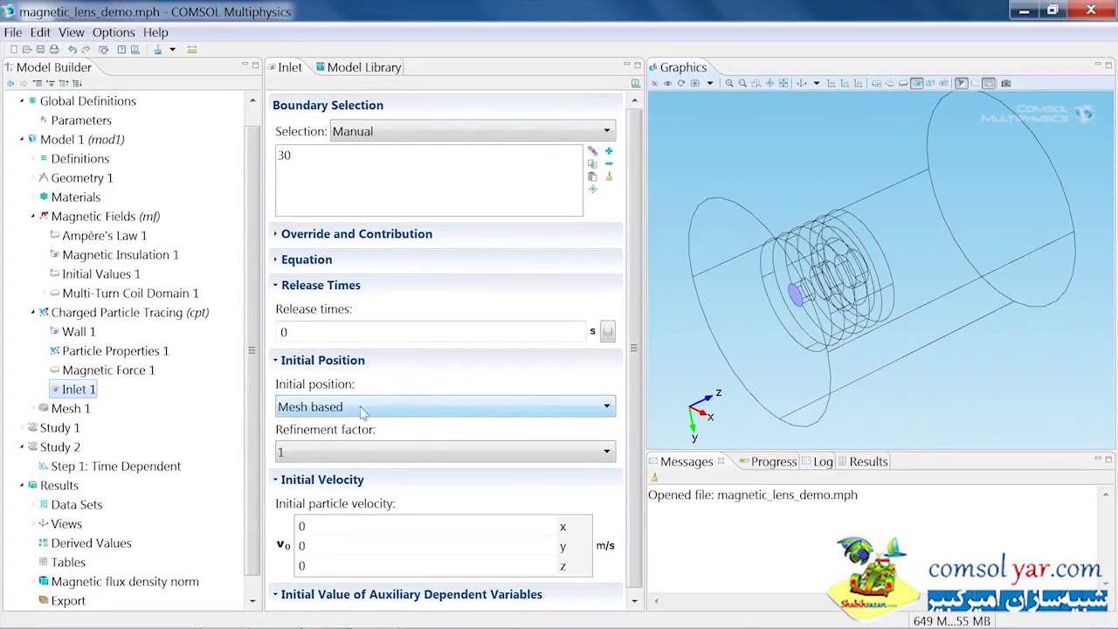
In Inlet 1, use a projected plane grid with N = 3000 and initial velocity (0, 0, V0).
{"action": "scroll", "coordinate": [364, 409], "scroll_direction": "down", "scroll_amount": 1}
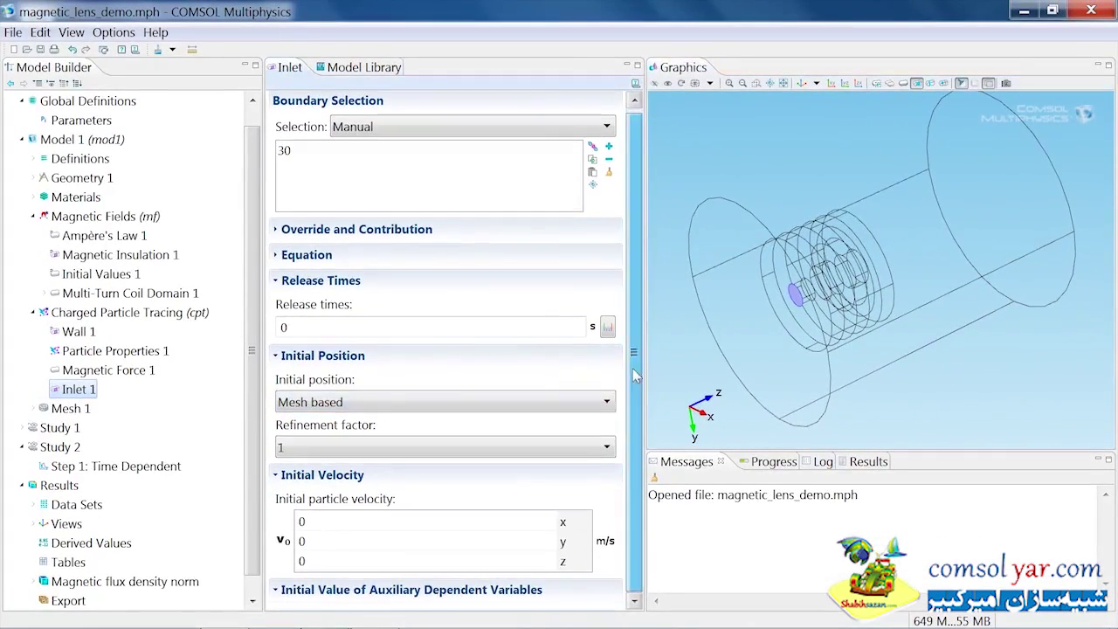
{"action": "left_click", "coordinate": [384, 407]}
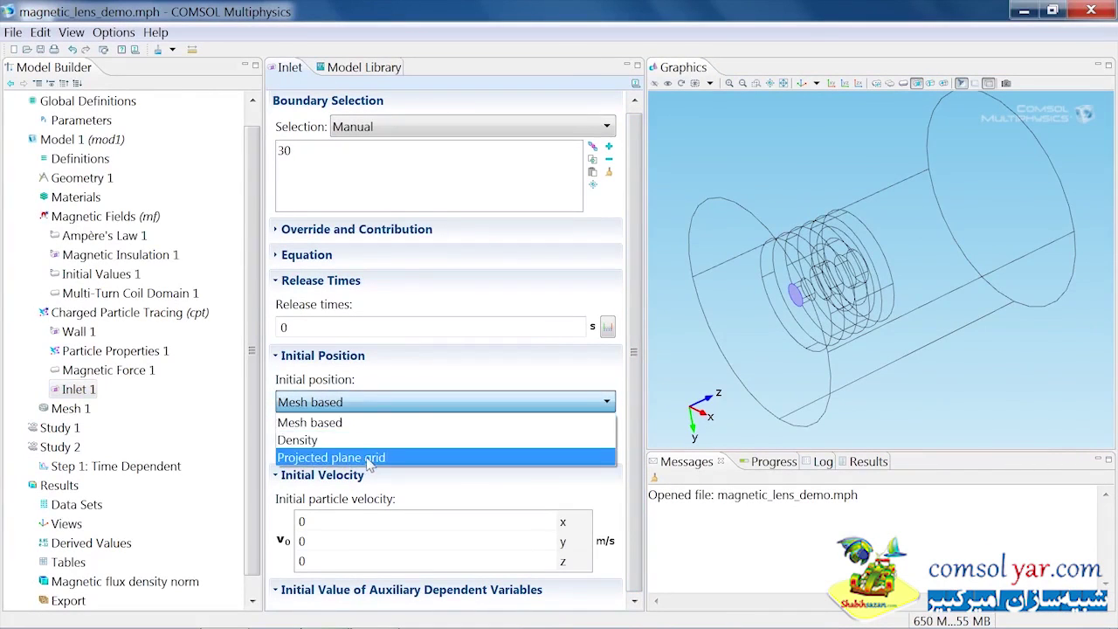
{"action": "left_click", "coordinate": [370, 458]}
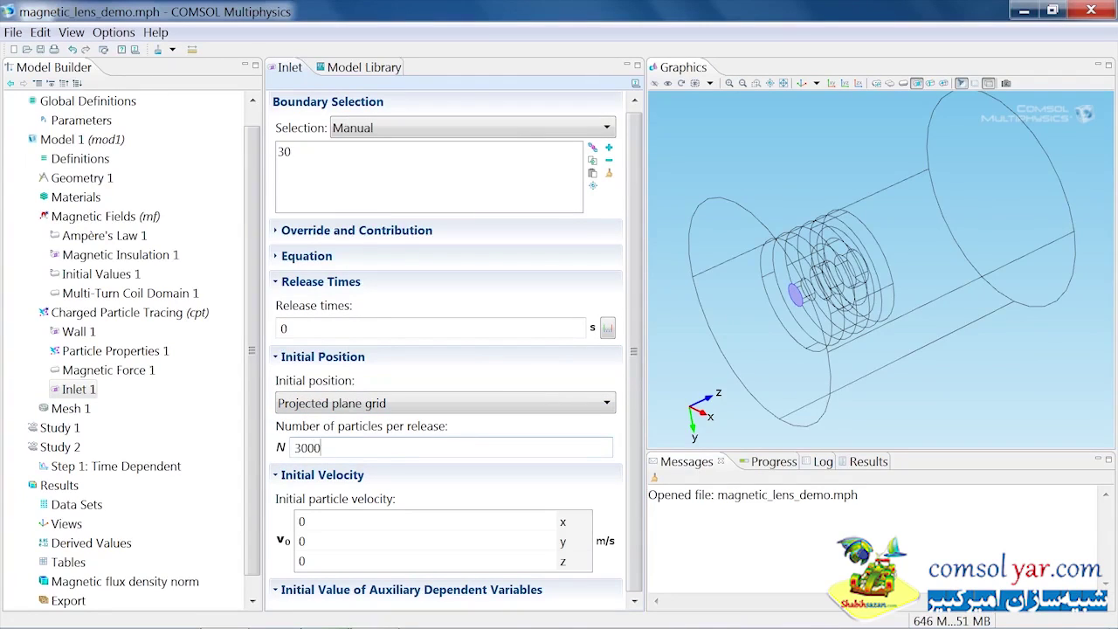
{"action": "double_click", "coordinate": [321, 562]}
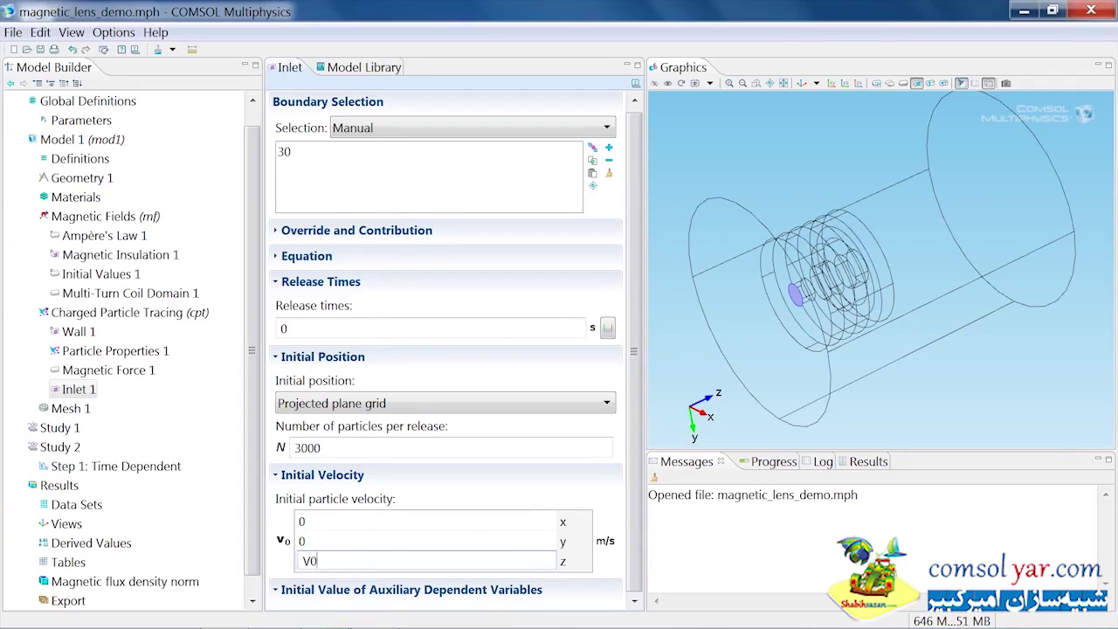
{"action": "double_click", "coordinate": [356, 541]}
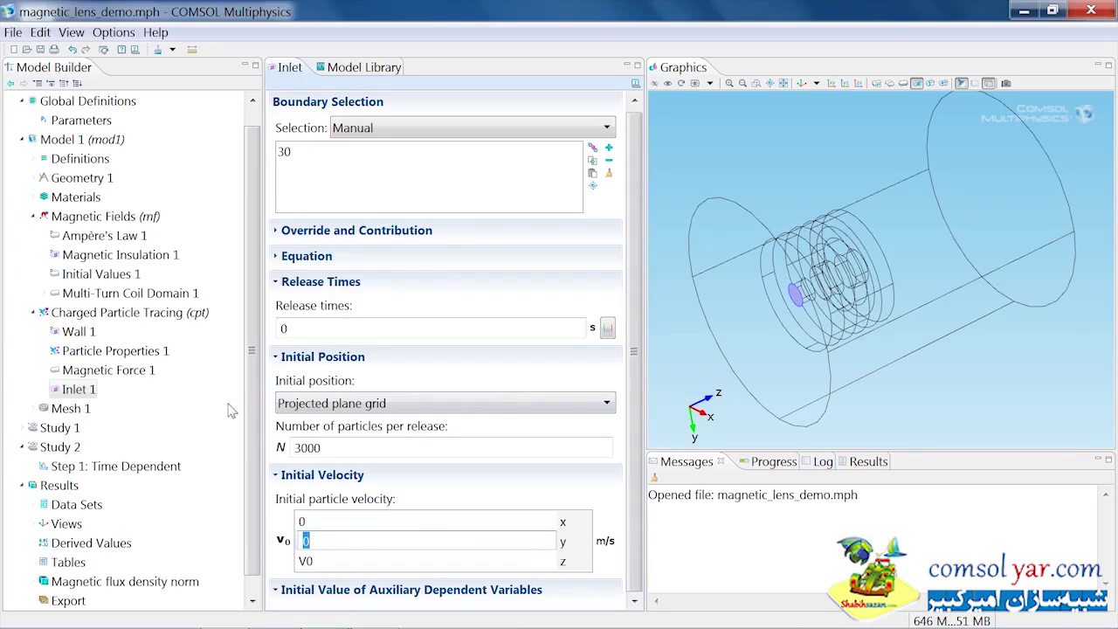
{"action": "left_click_drag", "start_coordinate": [251, 389], "coordinate": [251, 406]}
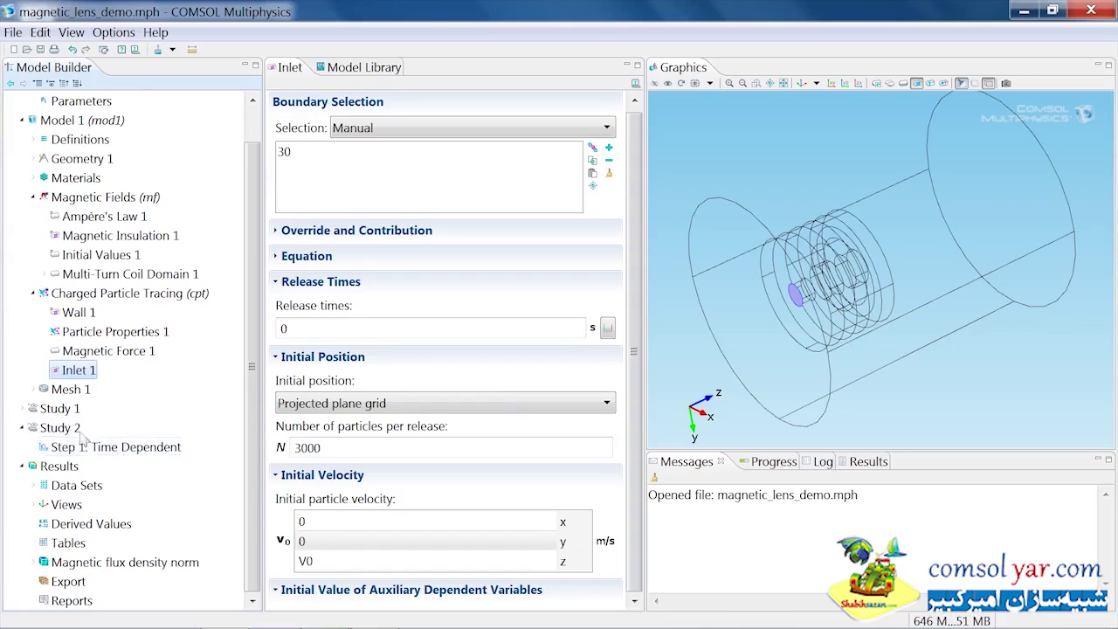
Replace Step 1's output times with a range from 0 to 5e-9 s in 50 values.
{"action": "left_click", "coordinate": [113, 450]}
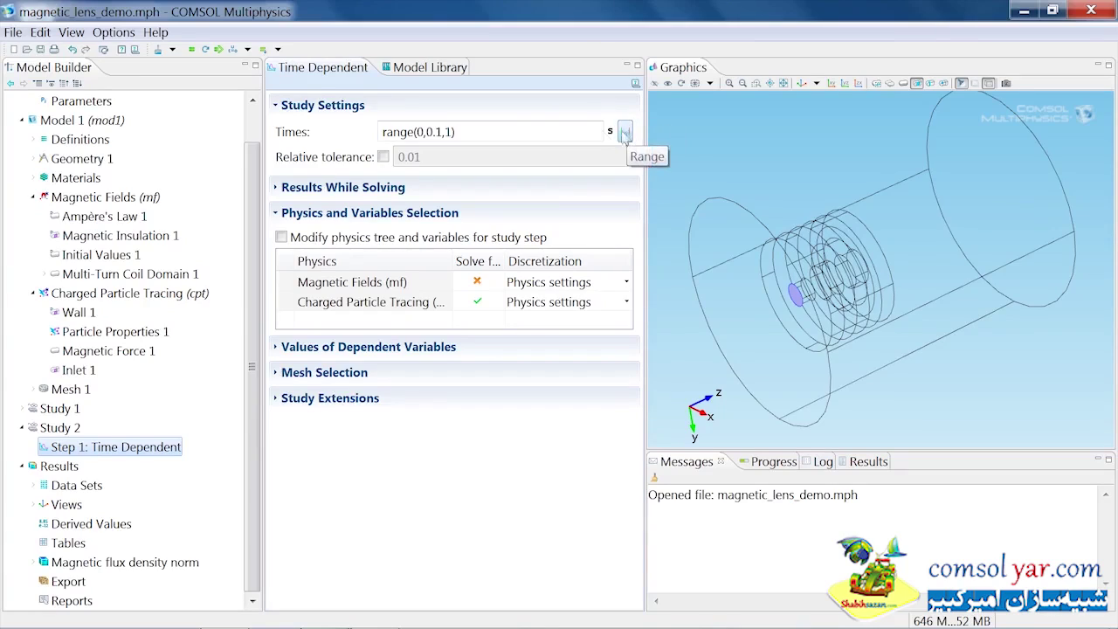
{"action": "left_click", "coordinate": [624, 132]}
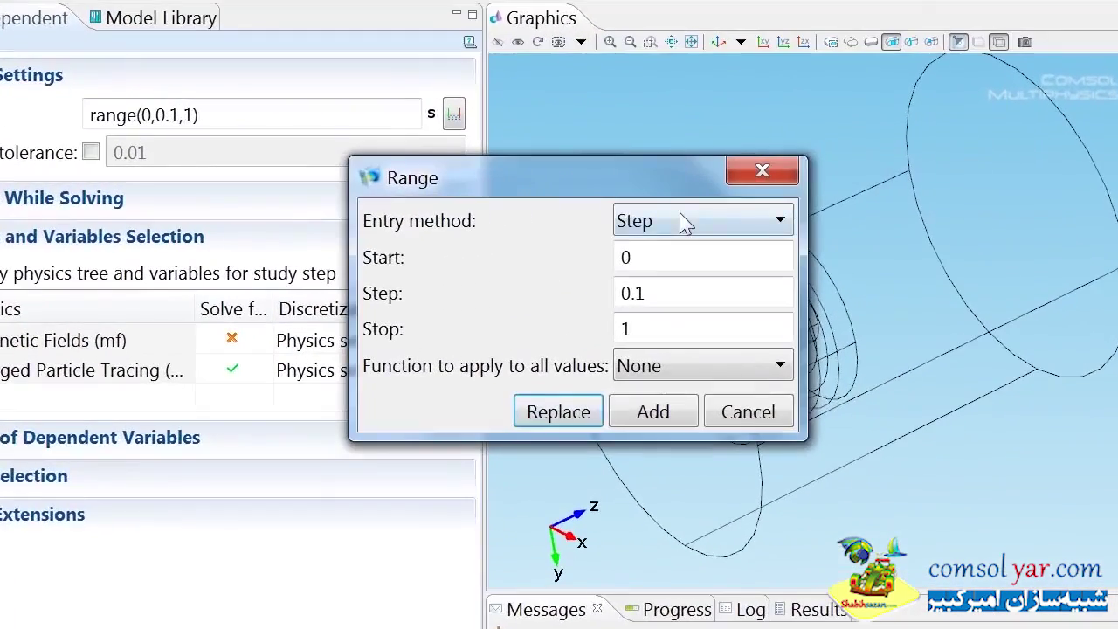
{"action": "left_click", "coordinate": [743, 210]}
{"action": "left_click", "coordinate": [739, 256]}
{"action": "left_click_drag", "start_coordinate": [722, 272], "coordinate": [656, 276]}
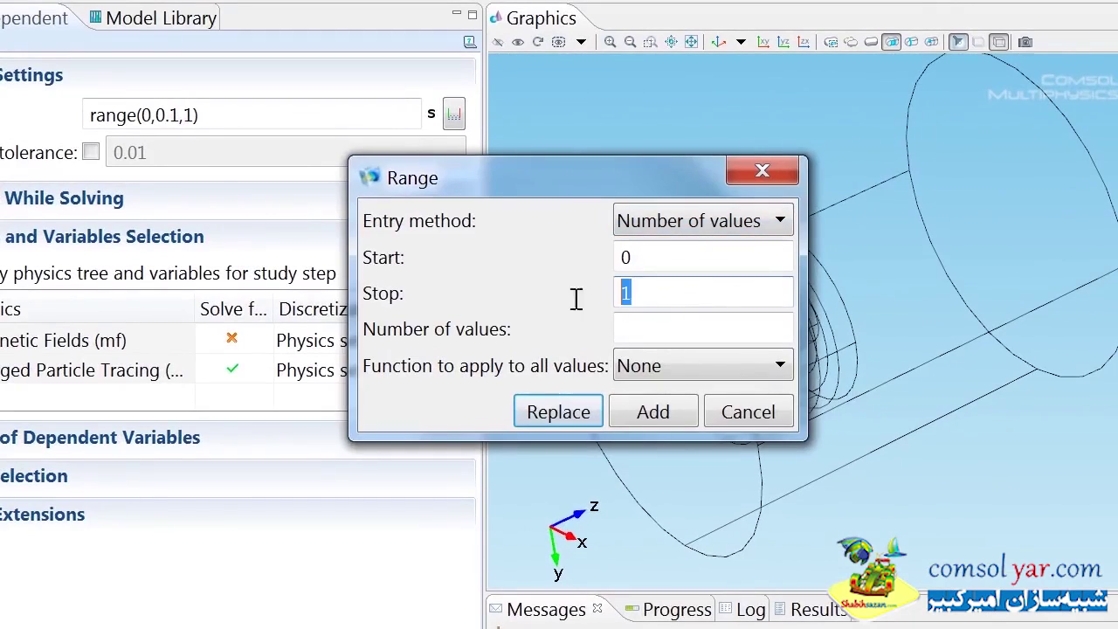
{"action": "type", "text": "5e-9"}
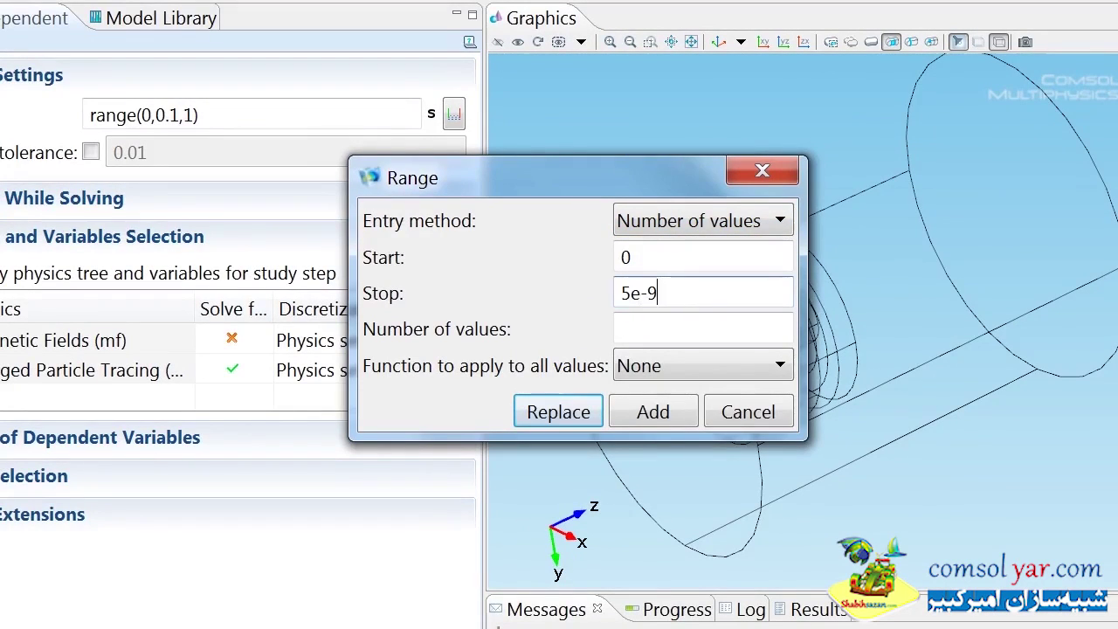
{"action": "left_click", "coordinate": [703, 328]}
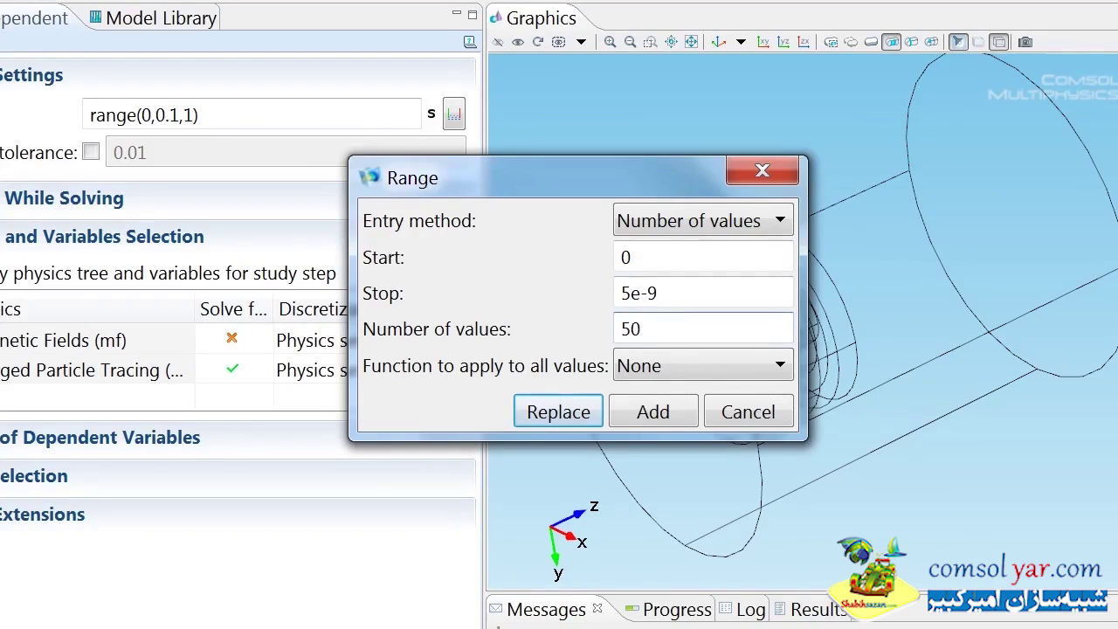
{"action": "left_click", "coordinate": [577, 419]}
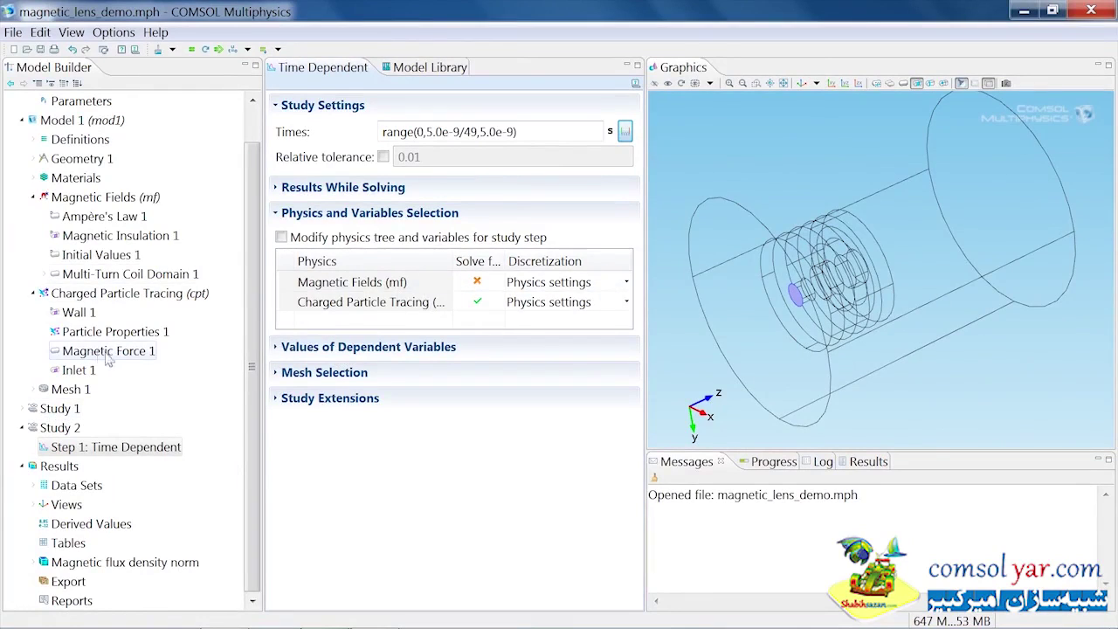
Enable values of variables not solved for, using the Solution method from Study 1, Stationary.
{"action": "left_click", "coordinate": [325, 347]}
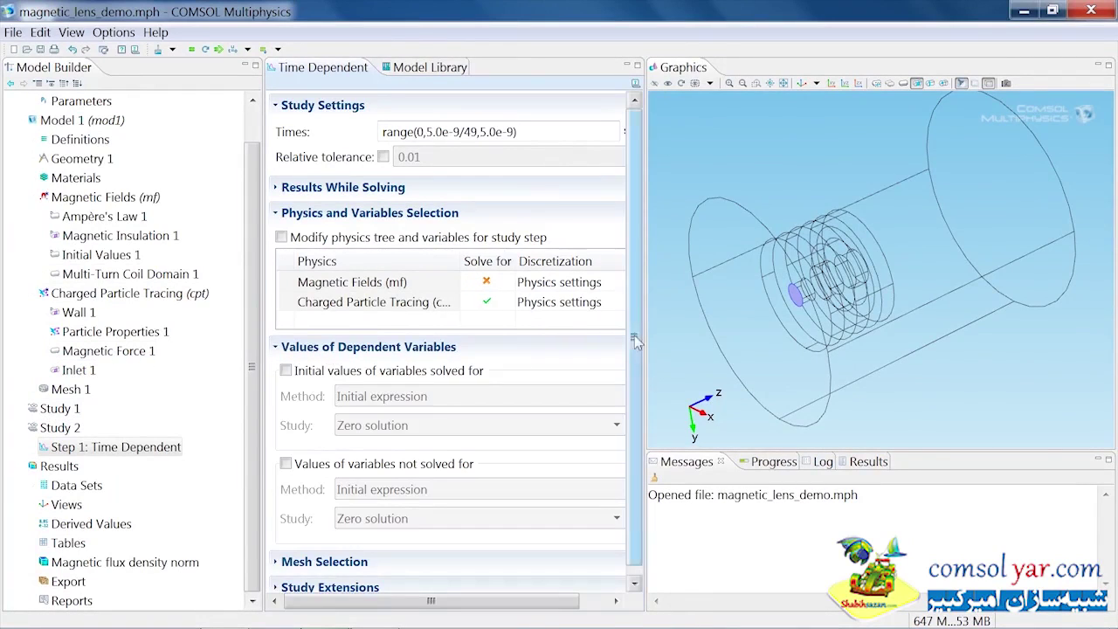
{"action": "left_click_drag", "start_coordinate": [636, 342], "coordinate": [636, 352]}
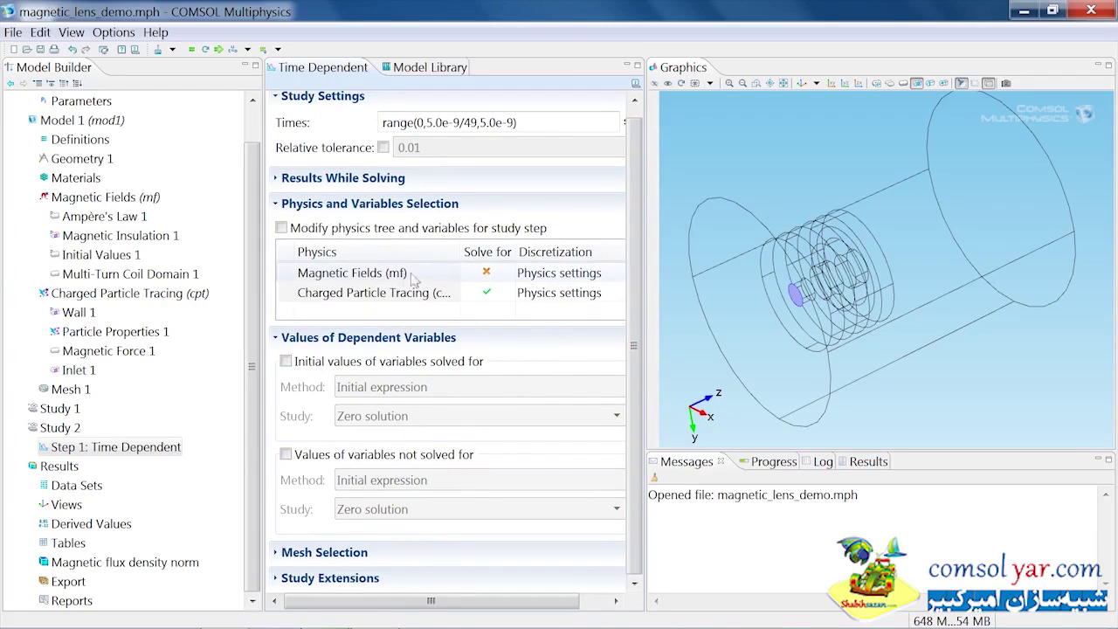
{"action": "left_click", "coordinate": [286, 455]}
{"action": "left_click", "coordinate": [378, 486]}
{"action": "left_click", "coordinate": [358, 516]}
{"action": "left_click", "coordinate": [376, 509]}
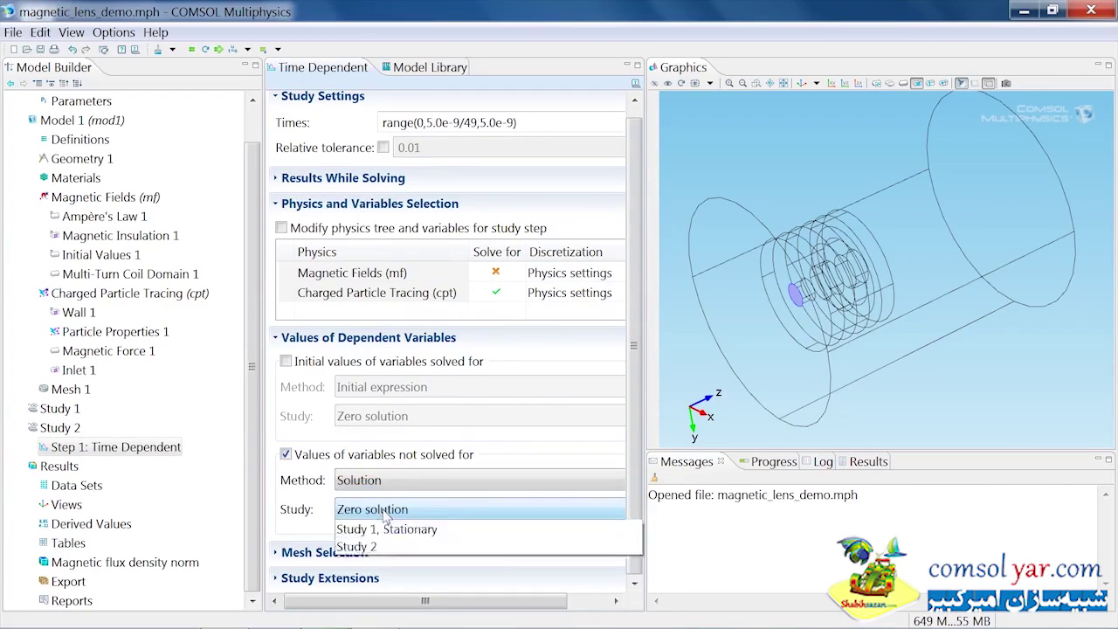
{"action": "left_click", "coordinate": [385, 547]}
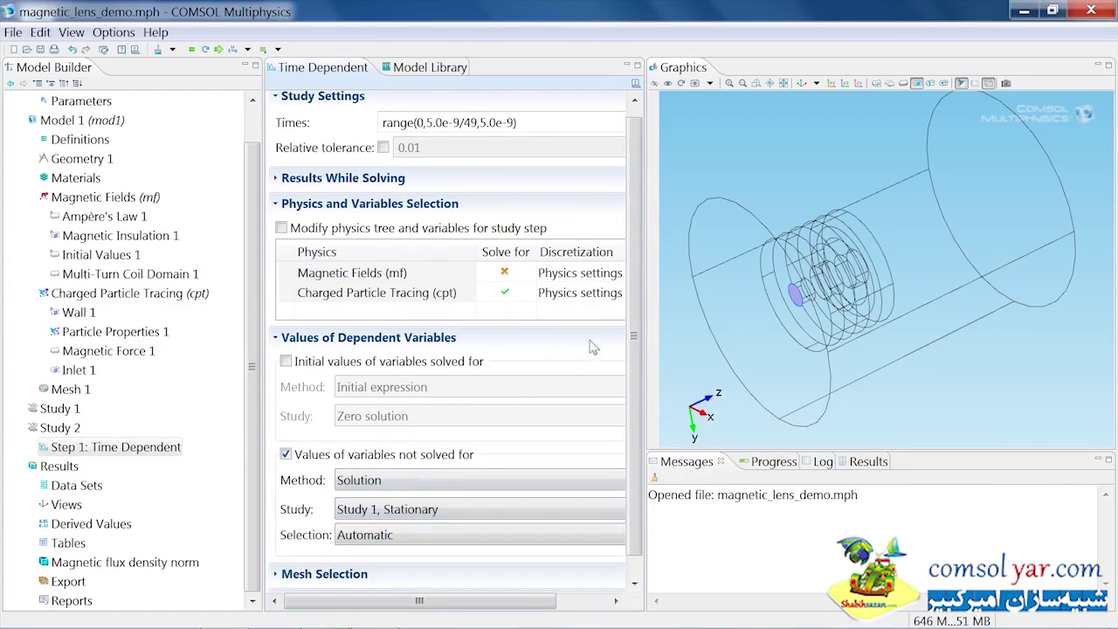
{"action": "scroll", "coordinate": [635, 316], "scroll_direction": "down", "scroll_amount": 1}
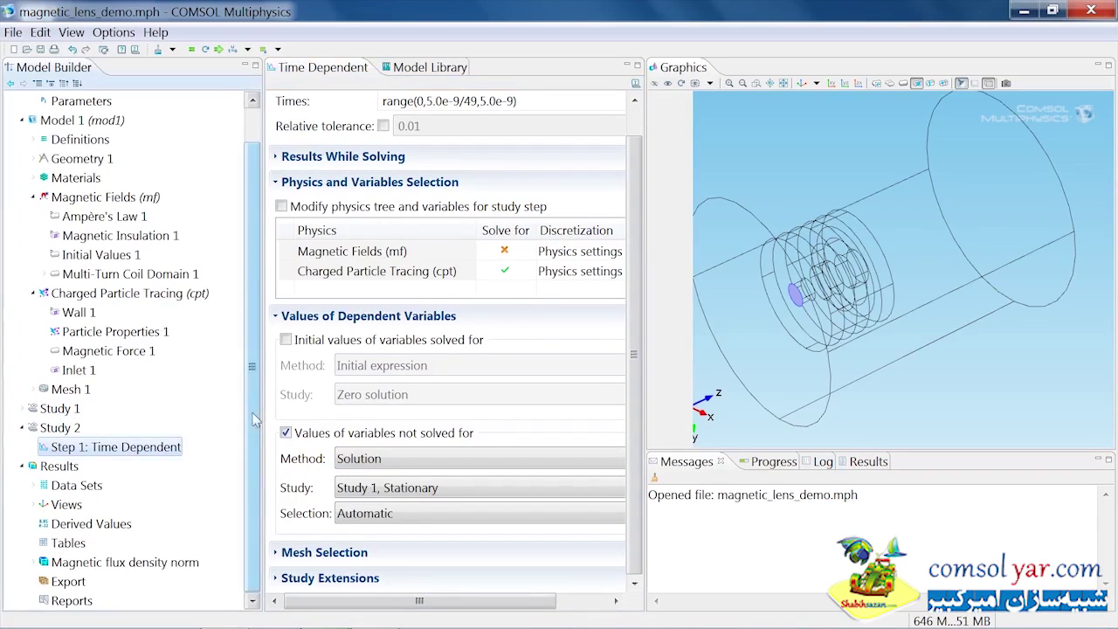
Compute Study 2 to run the time-dependent electron tracing.
{"action": "left_click", "coordinate": [61, 428]}
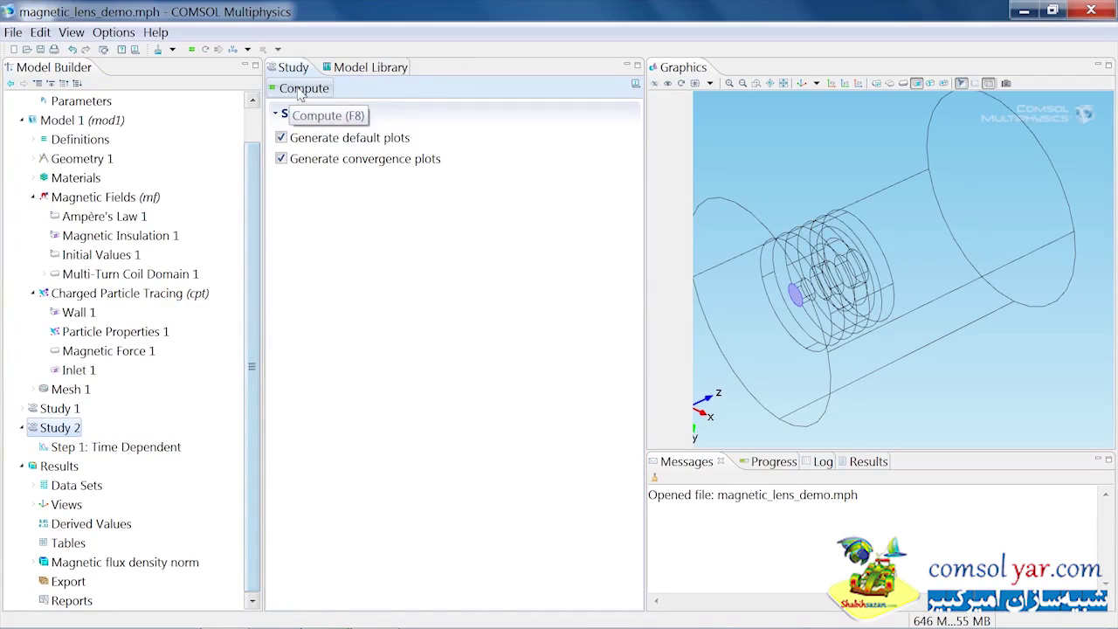
{"action": "left_click", "coordinate": [302, 89]}
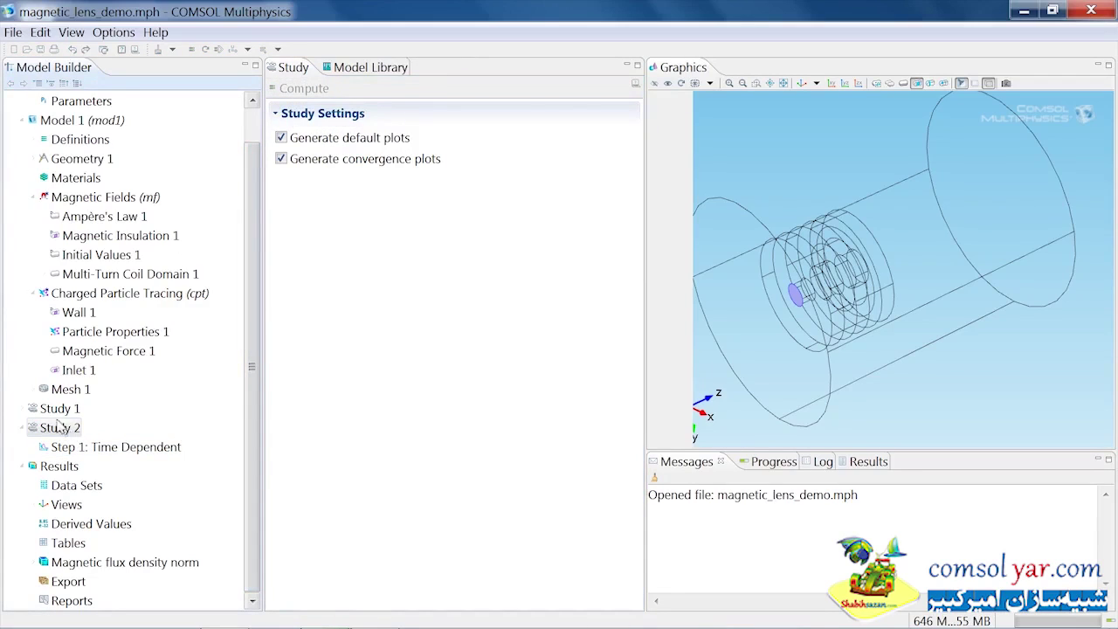